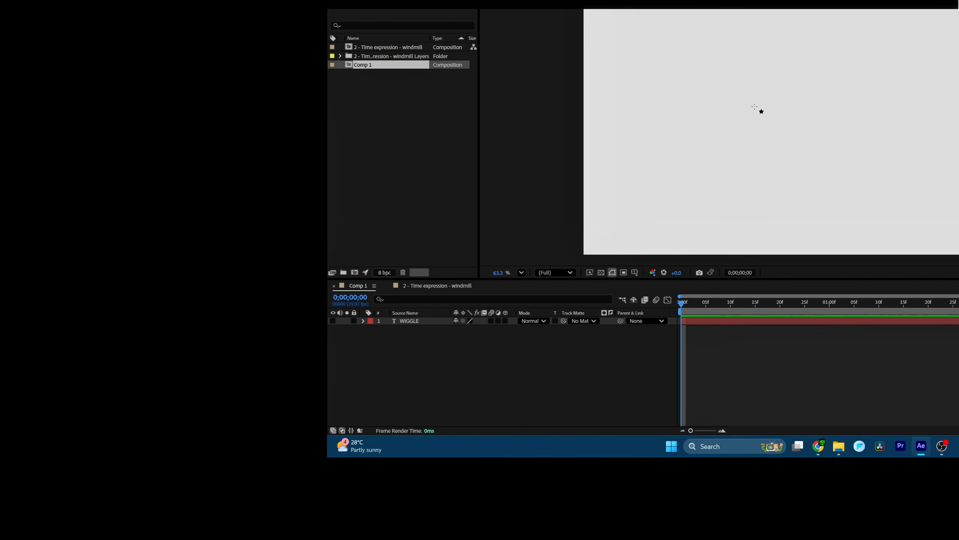
# Draw a square shape near the composition's center and shift it slightly up and to the right
pyautogui.moveTo(756, 99)
pyautogui.mouseDown()
pyautogui.moveTo(835, 156)
pyautogui.moveTo(807, 145)
pyautogui.moveTo(841, 153)
pyautogui.mouseUp()
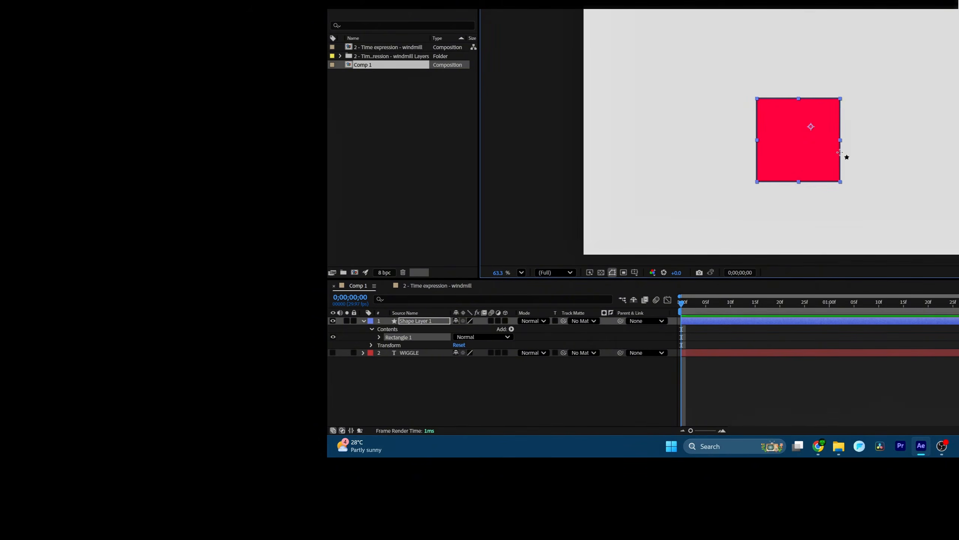
pyautogui.hotkey('ctrl', 'alt', 'Home')
pyautogui.moveTo(806, 139); pyautogui.dragTo(815, 134)
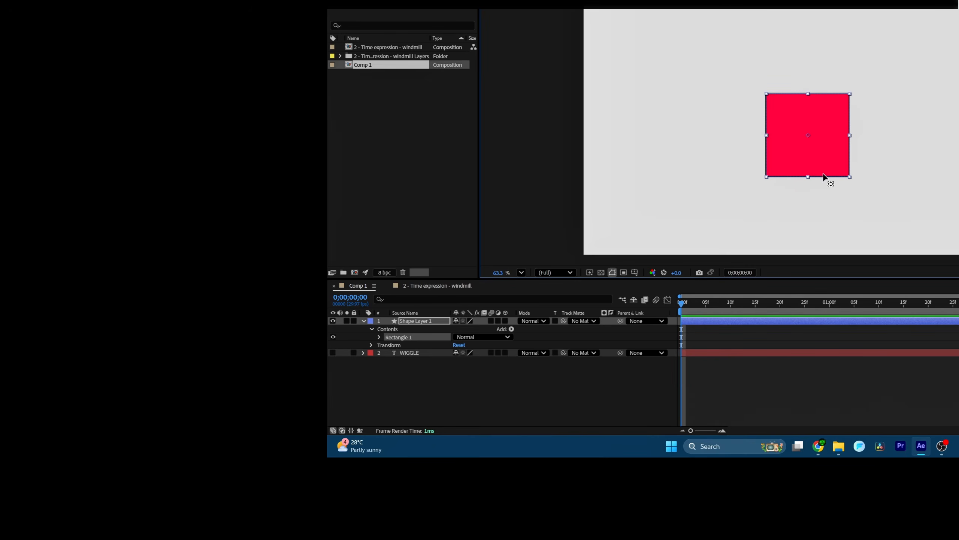
# Move the shape layer's anchor point to the center of the square
pyautogui.click(431, 322)
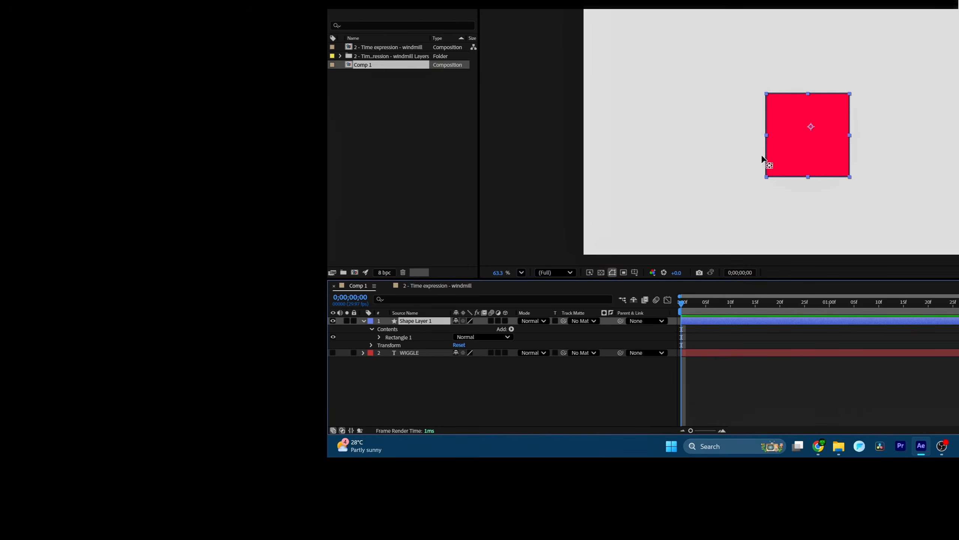
pyautogui.click(810, 126)
pyautogui.moveTo(811, 128); pyautogui.dragTo(808, 137)
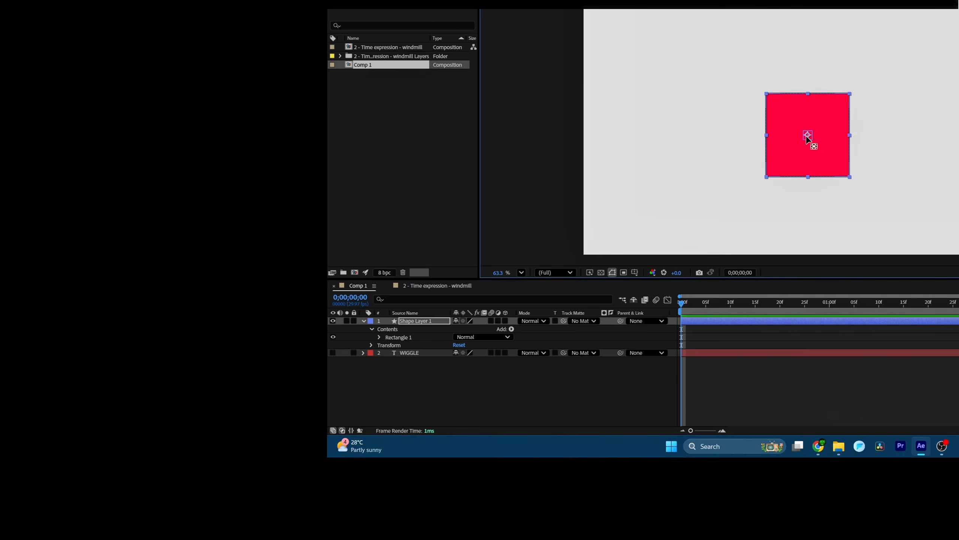
pyautogui.click(481, 407)
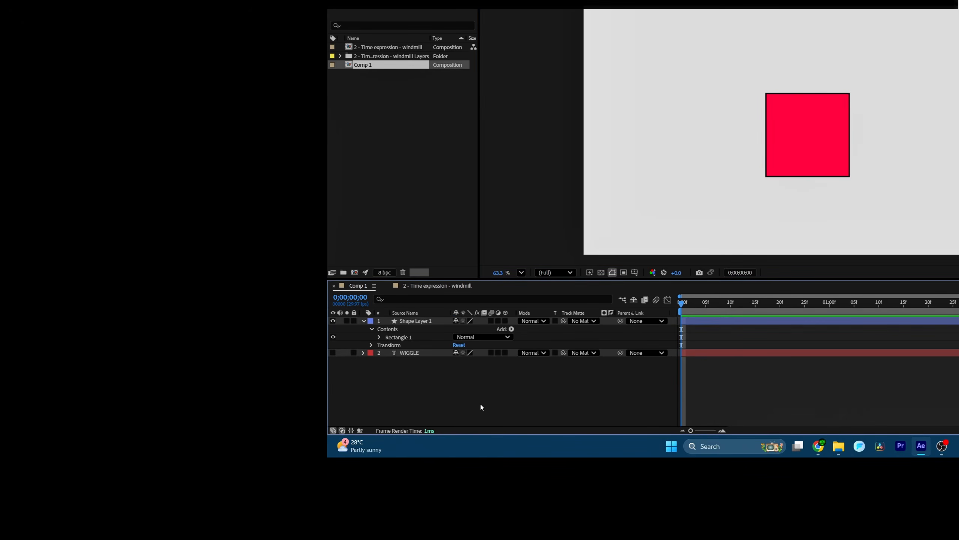
# Reveal only the Rotation property of Shape Layer 1
pyautogui.click(433, 331)
pyautogui.click(418, 322)
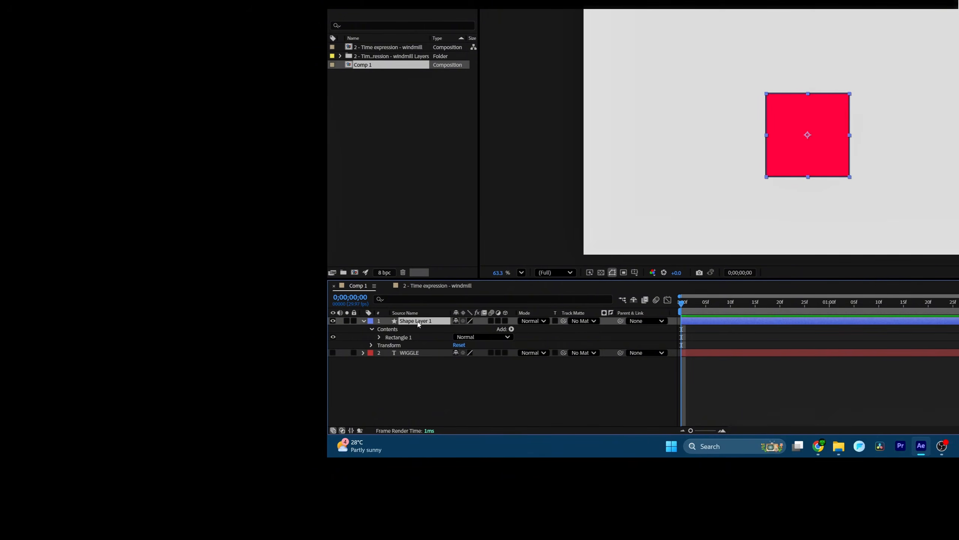
pyautogui.press('r')
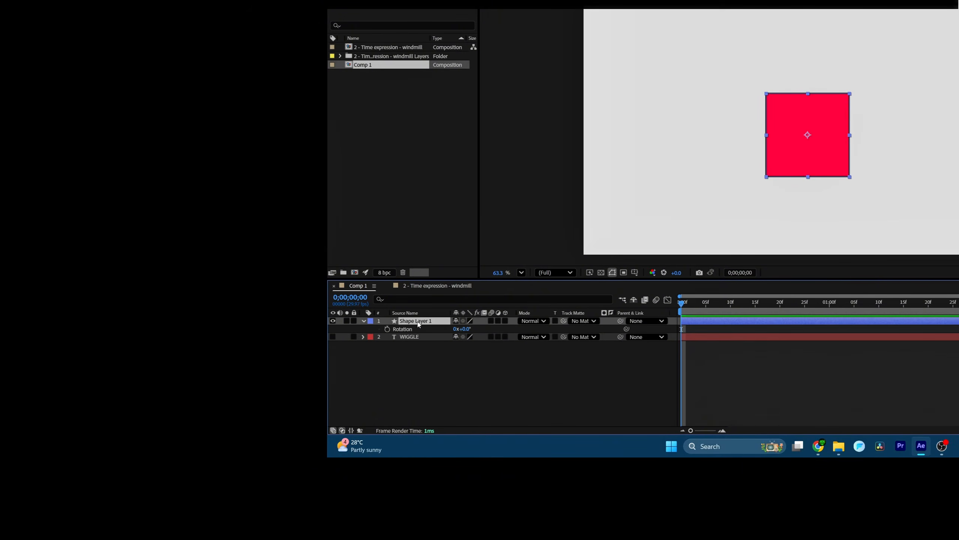
# Keyframe the square's Rotation at the start and at 0;00;01;00, setting one full revolution at the second keyframe
pyautogui.click(387, 328)
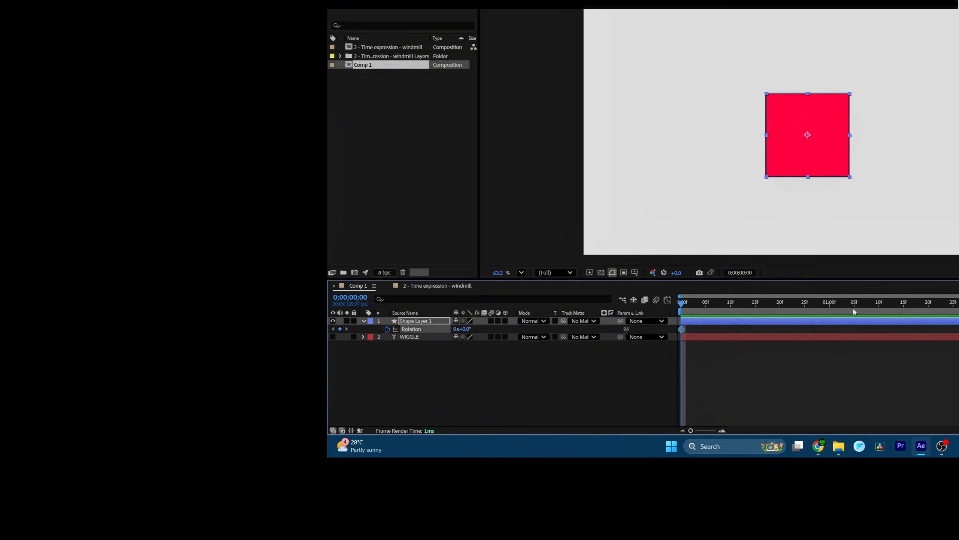
pyautogui.click(835, 308)
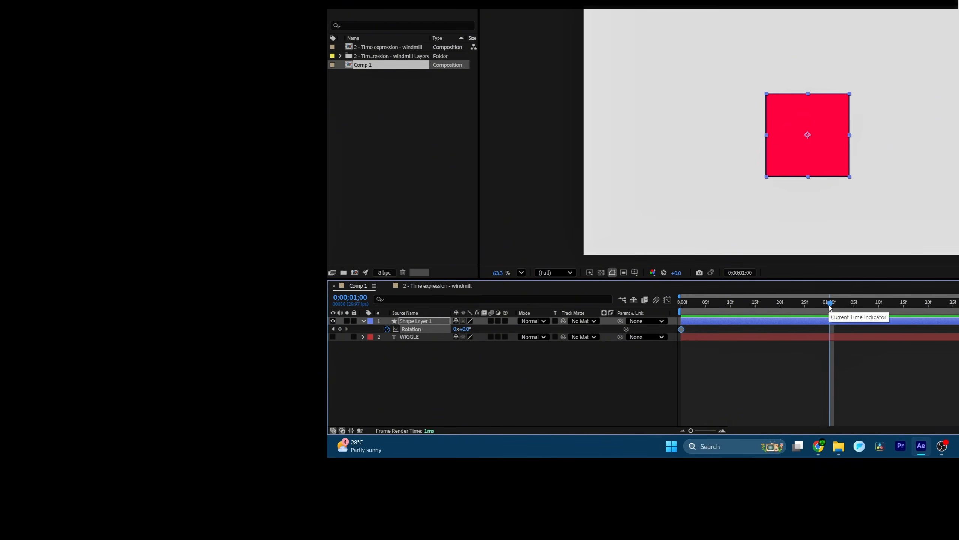
pyautogui.click(455, 330)
pyautogui.write('1')
pyautogui.press('Return')
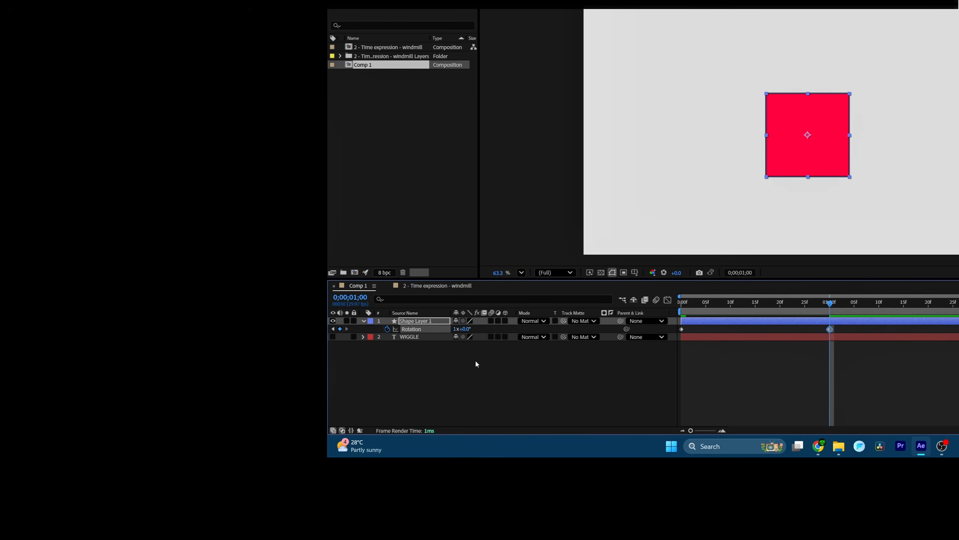
# Scrub and play back the timeline to check the square's keyframed rotation before and after the second keyframe
pyautogui.moveTo(695, 306); pyautogui.dragTo(815, 303)
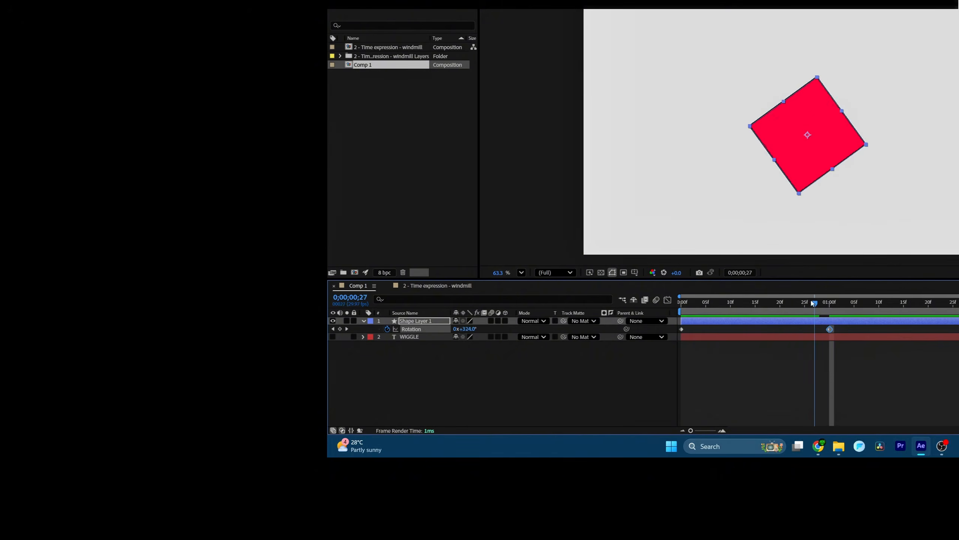
pyautogui.press('space')
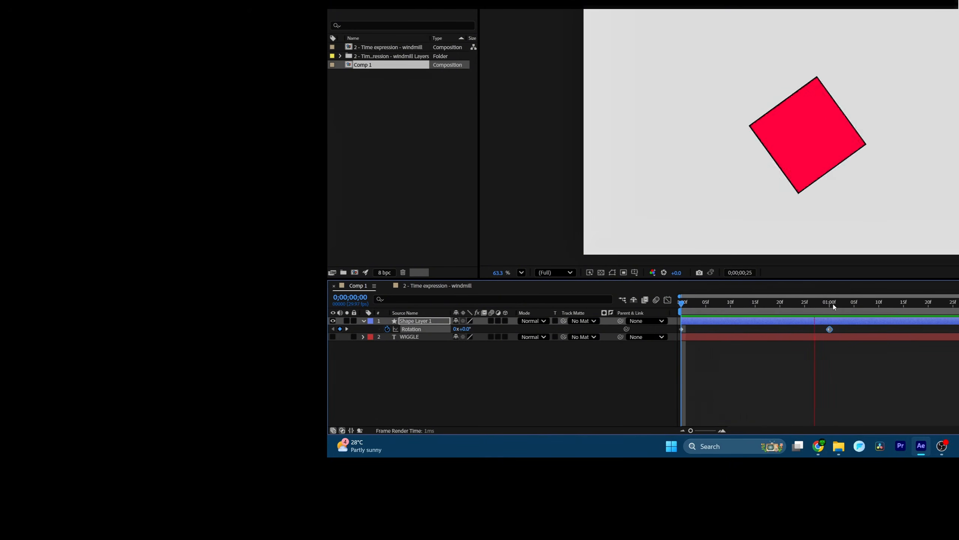
pyautogui.moveTo(829, 304); pyautogui.dragTo(681, 306)
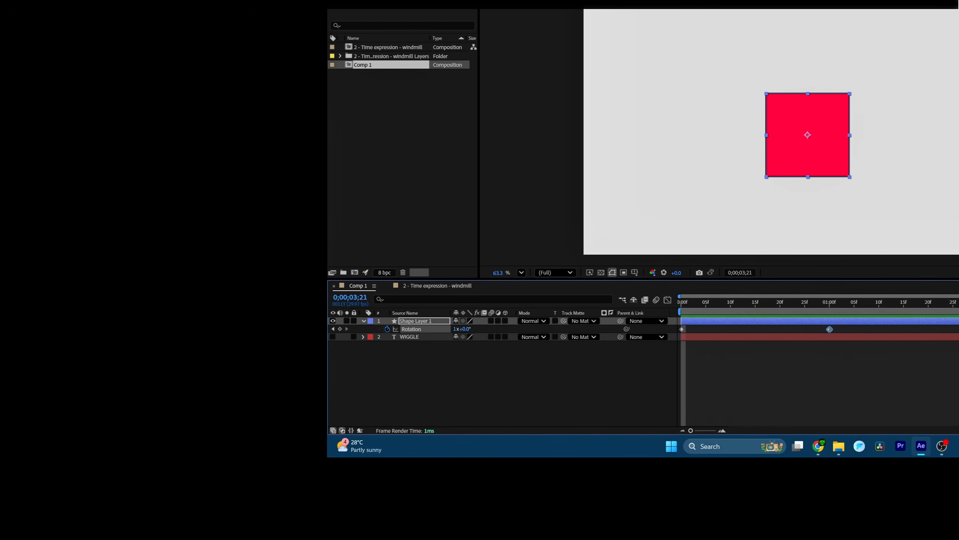
pyautogui.moveTo(955, 304); pyautogui.dragTo(909, 304)
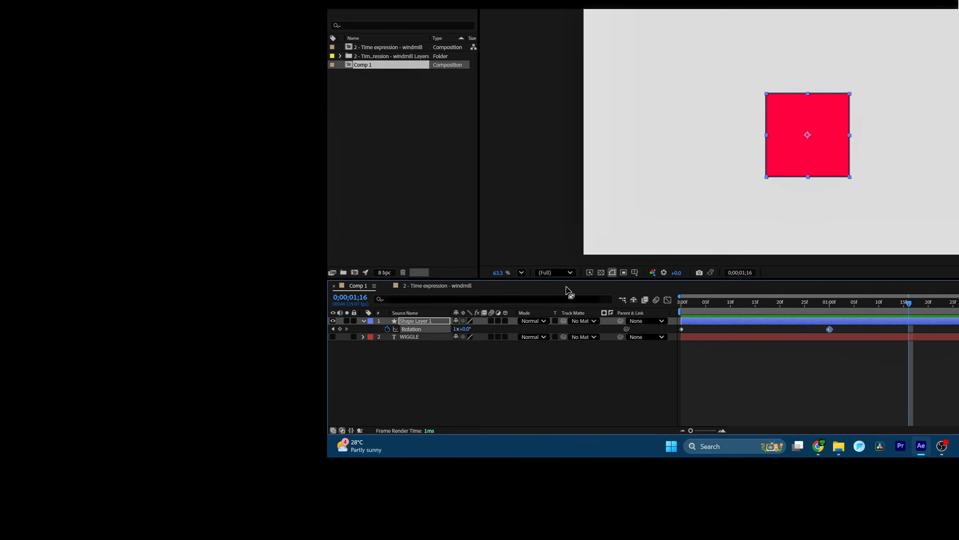
pyautogui.click(539, 371)
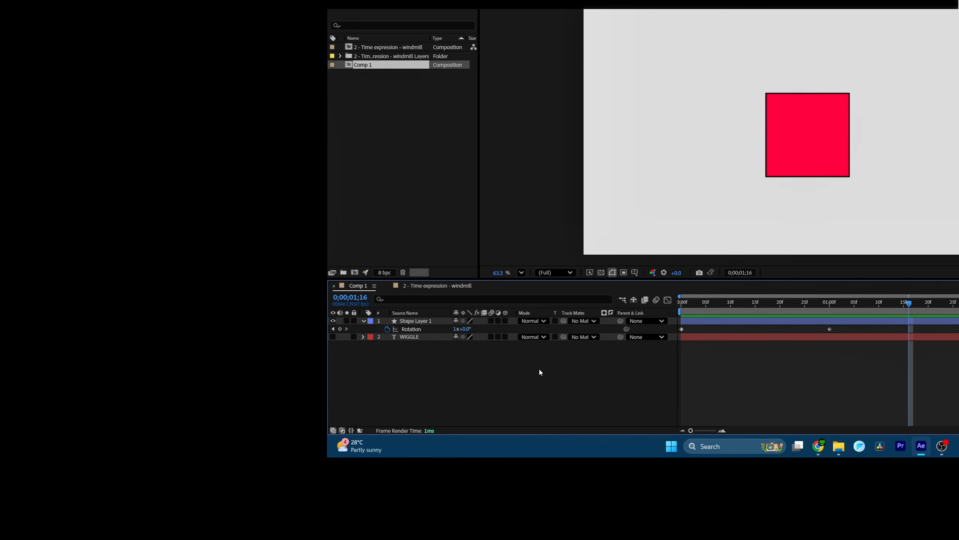
# Set the composition's duration to 10 seconds and extend Shape Layer 1 beyond its old end
pyautogui.hotkey('ctrl', 'k')
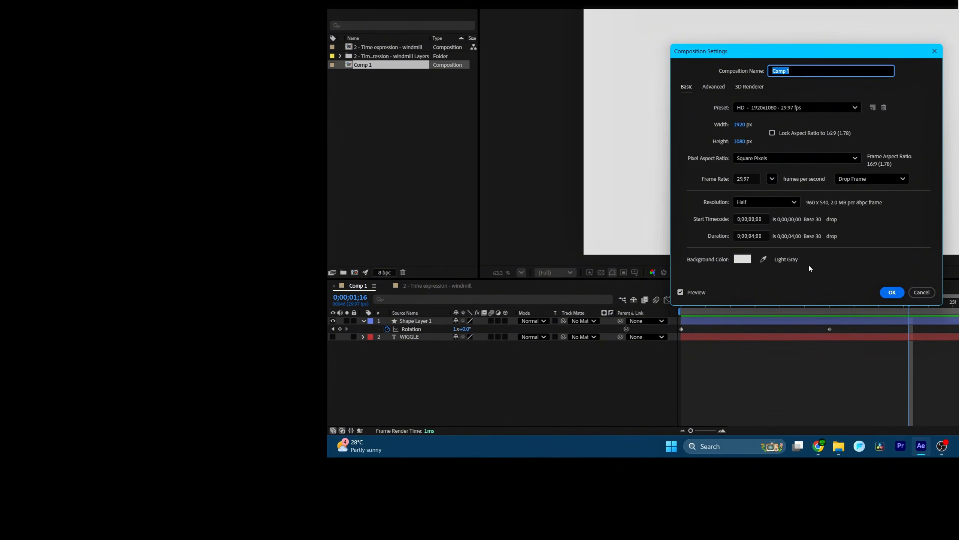
pyautogui.doubleClick(752, 236)
pyautogui.write('10')
pyautogui.click(898, 291)
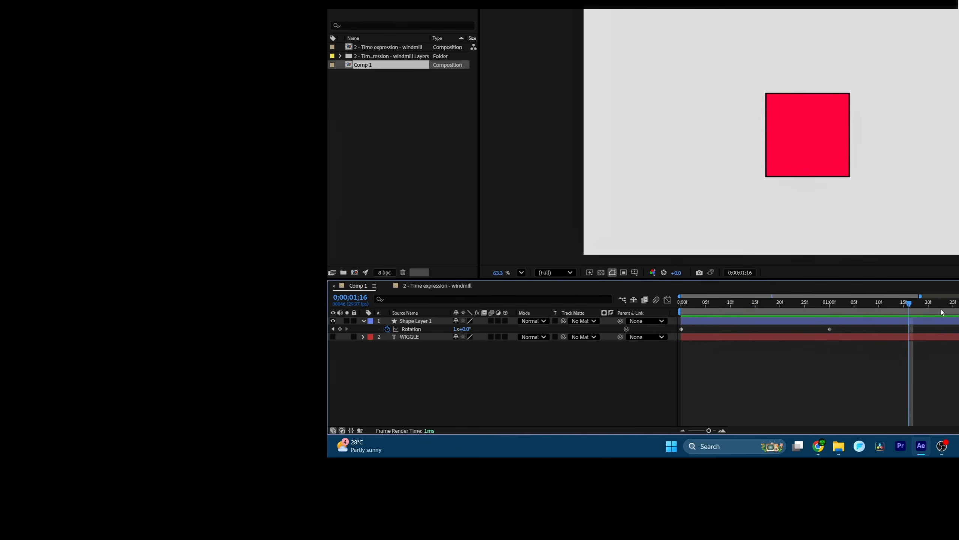
pyautogui.moveTo(918, 320); pyautogui.dragTo(958, 321)
# Remove all Rotation keyframes from Shape Layer 1 and return the playhead to the start of the composition
pyautogui.moveTo(816, 306); pyautogui.dragTo(741, 308)
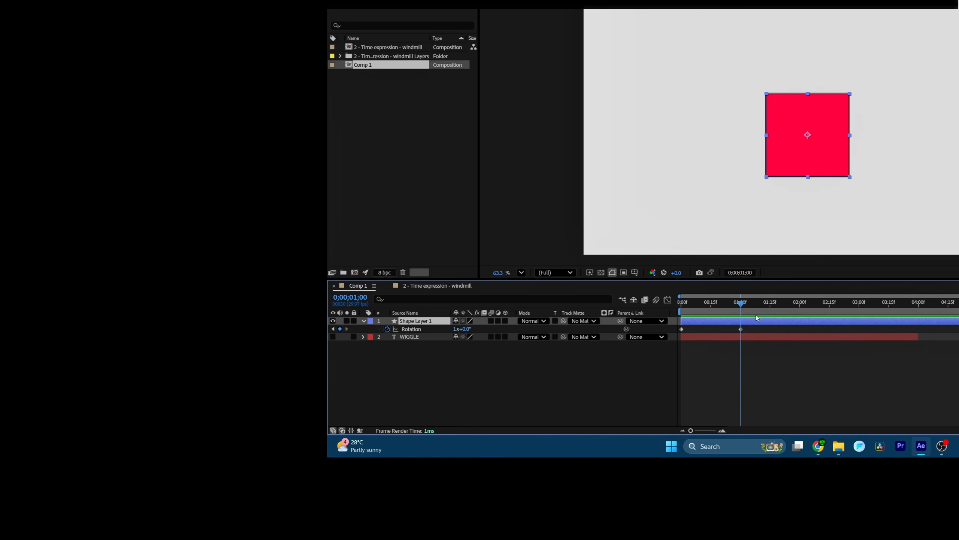
pyautogui.scroll(5, 701, 363)
pyautogui.scroll(-4, 708, 362)
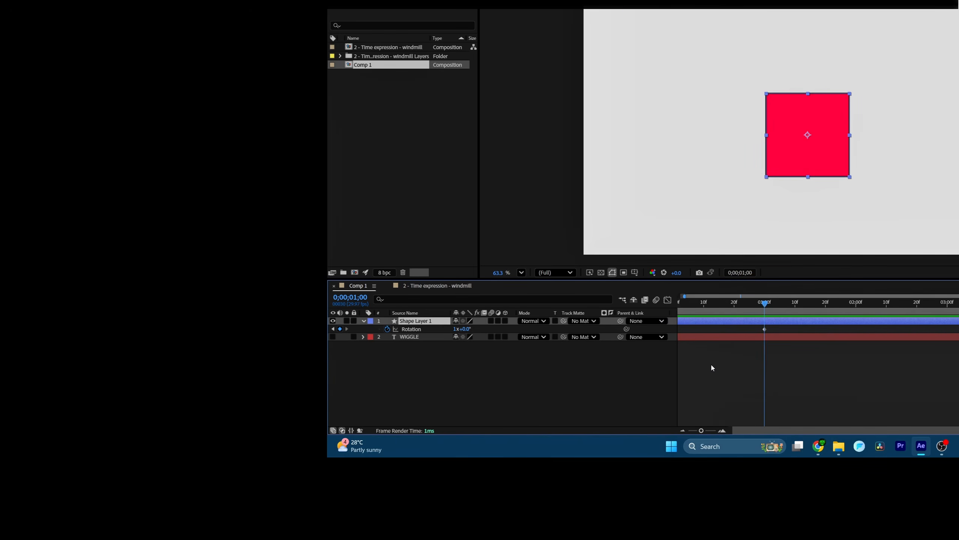
pyautogui.moveTo(757, 430); pyautogui.dragTo(730, 431)
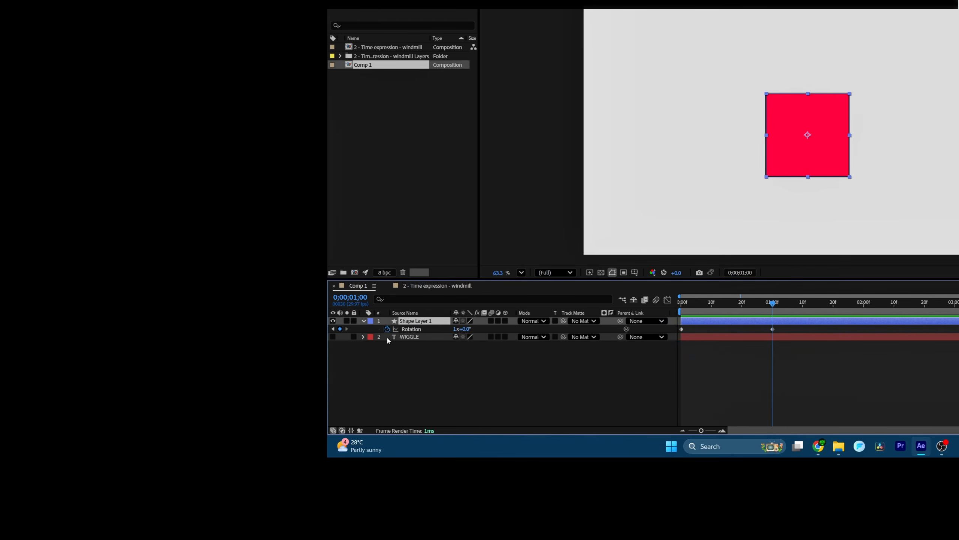
pyautogui.moveTo(792, 329); pyautogui.dragTo(611, 342)
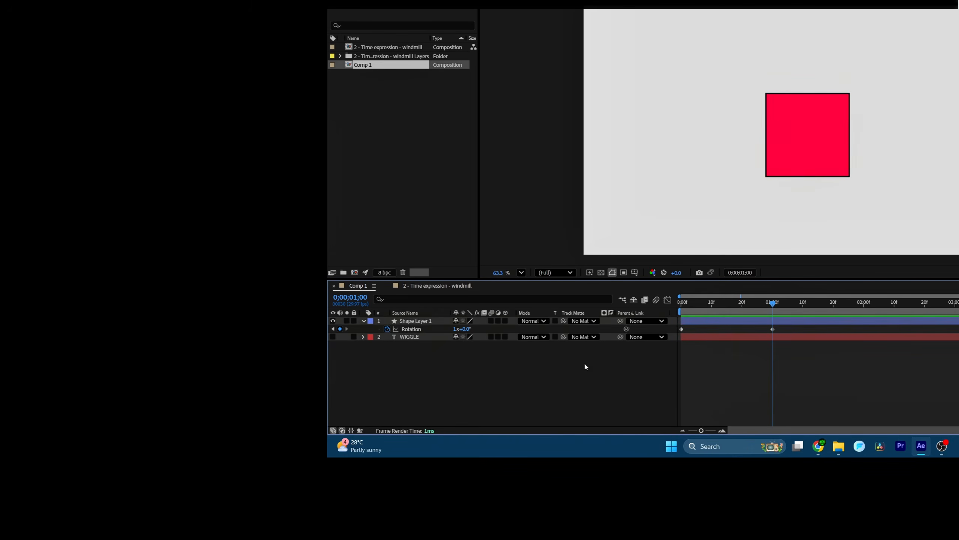
pyautogui.click(388, 329)
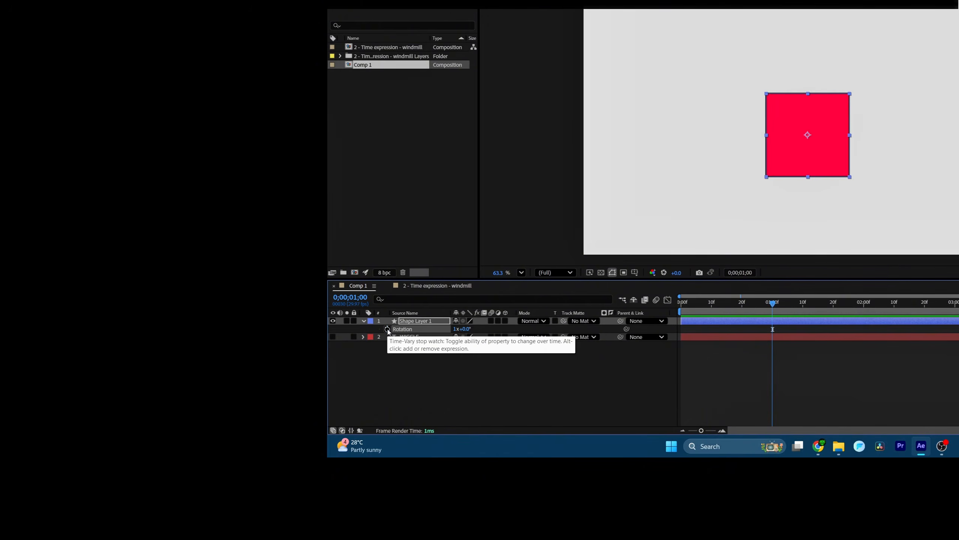
pyautogui.moveTo(769, 299); pyautogui.dragTo(682, 301)
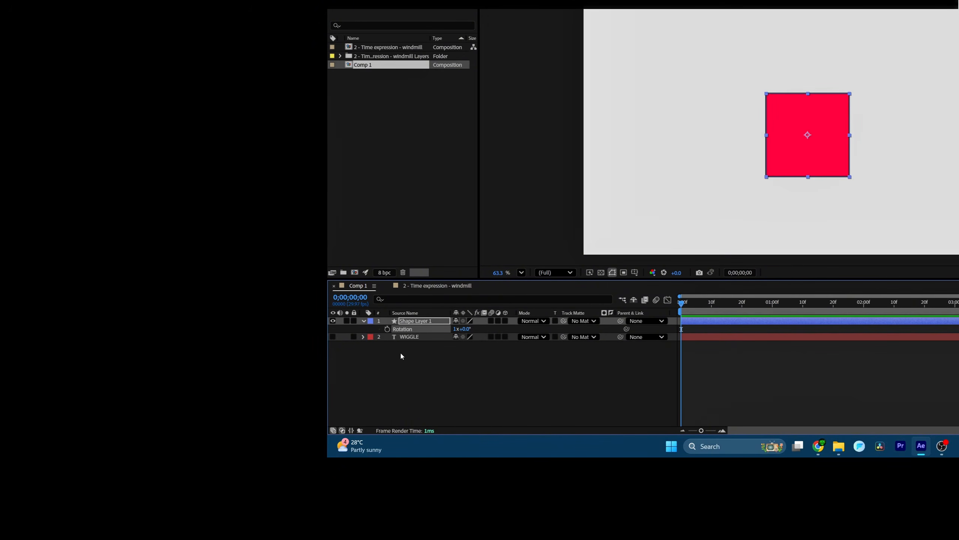
# Add an expression to the Rotation of Shape Layer 1, replacing the default text with "time"
pyautogui.keyDown('alt'); pyautogui.click(386, 329); pyautogui.keyUp('alt')
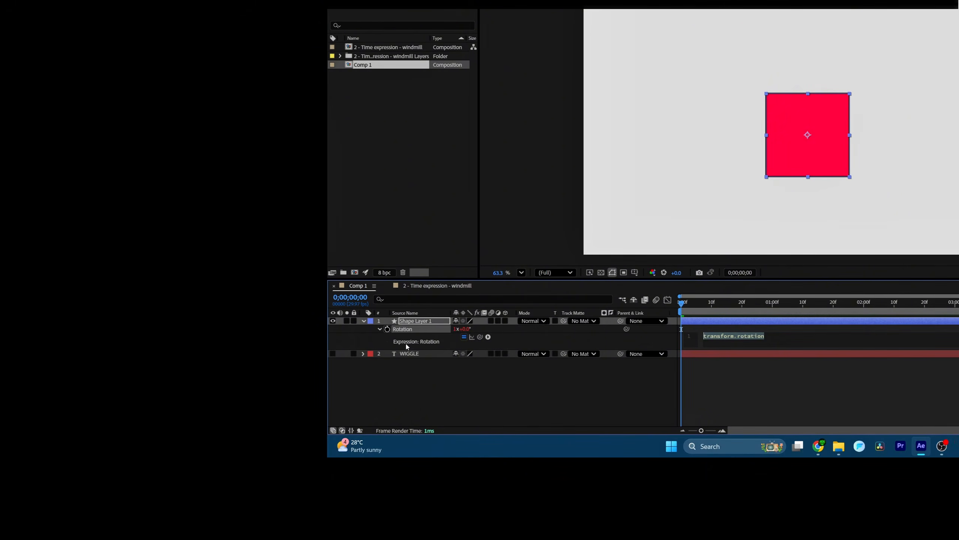
pyautogui.moveTo(767, 336); pyautogui.dragTo(683, 334)
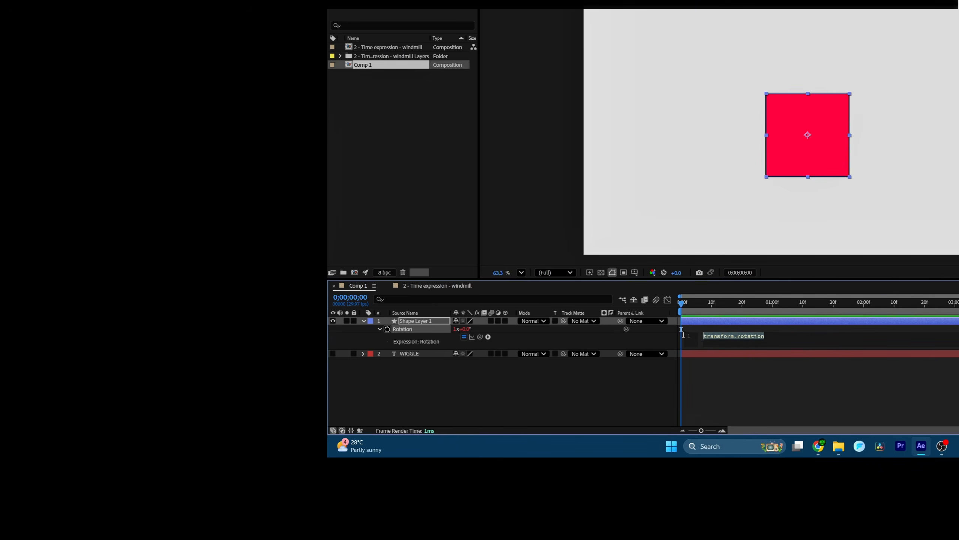
pyautogui.click(780, 338)
pyautogui.moveTo(764, 335); pyautogui.dragTo(698, 337)
pyautogui.press('BackSpace')
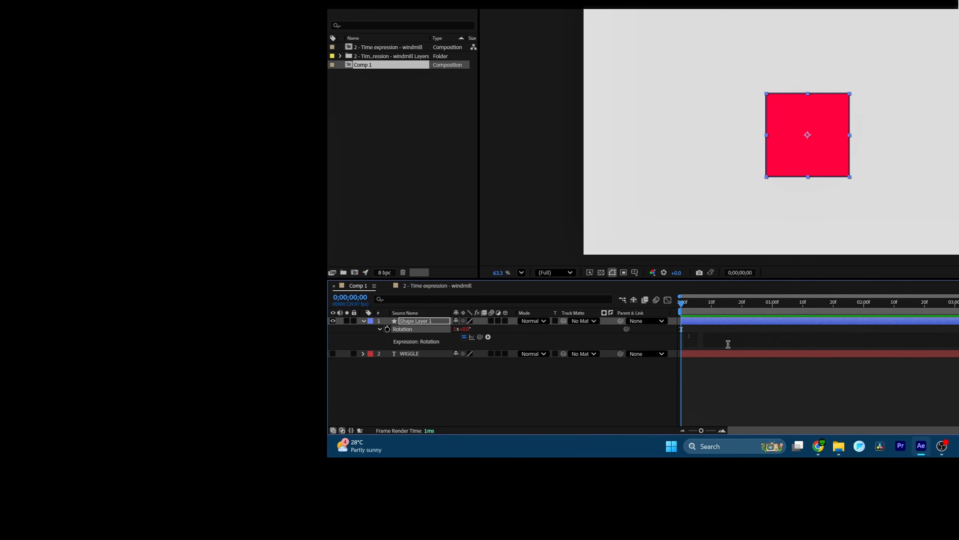
pyautogui.write('time')
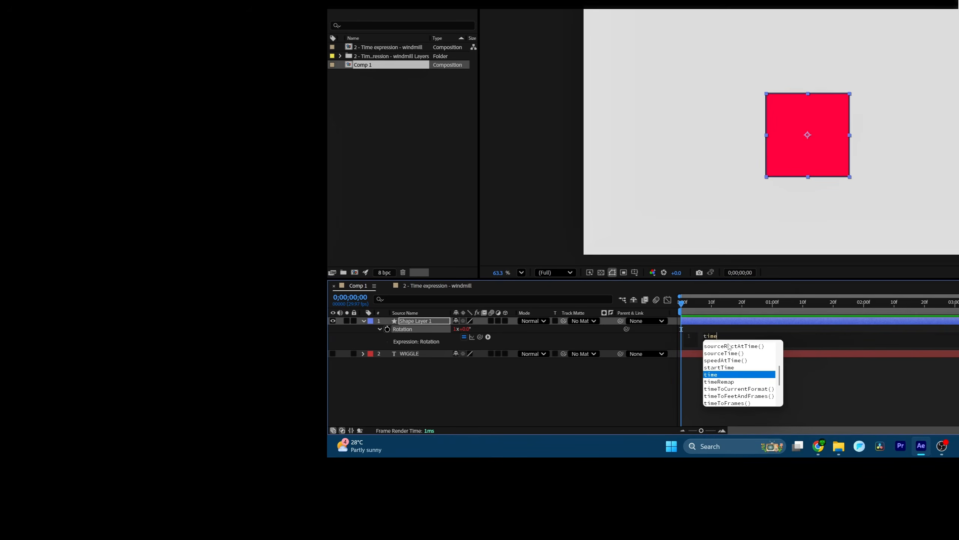
pyautogui.scroll(3, 728, 373)
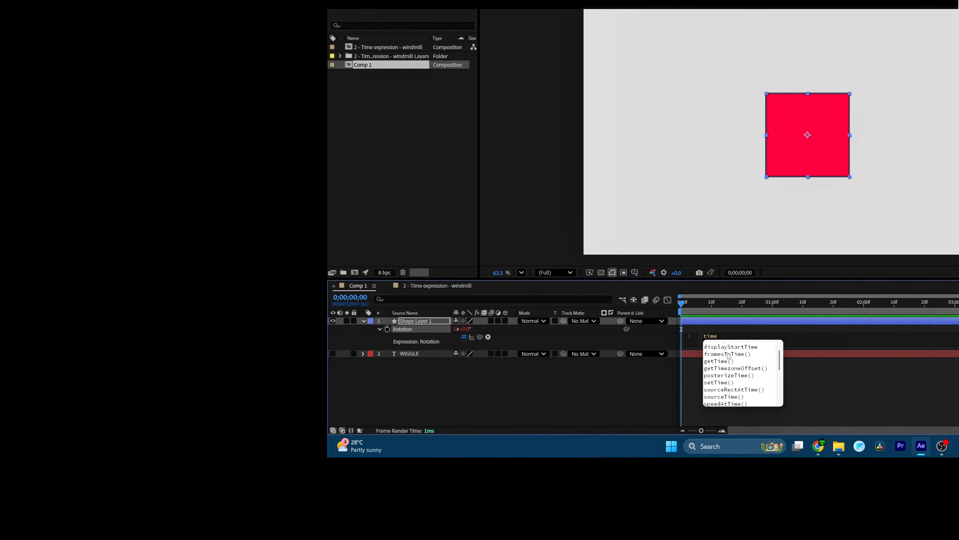
pyautogui.scroll(-4, 728, 357)
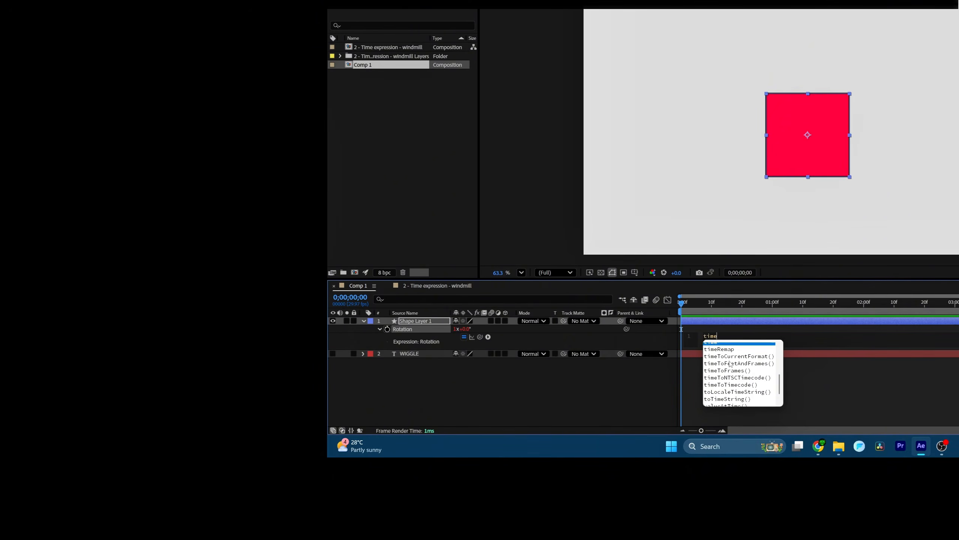
pyautogui.scroll(1, 729, 364)
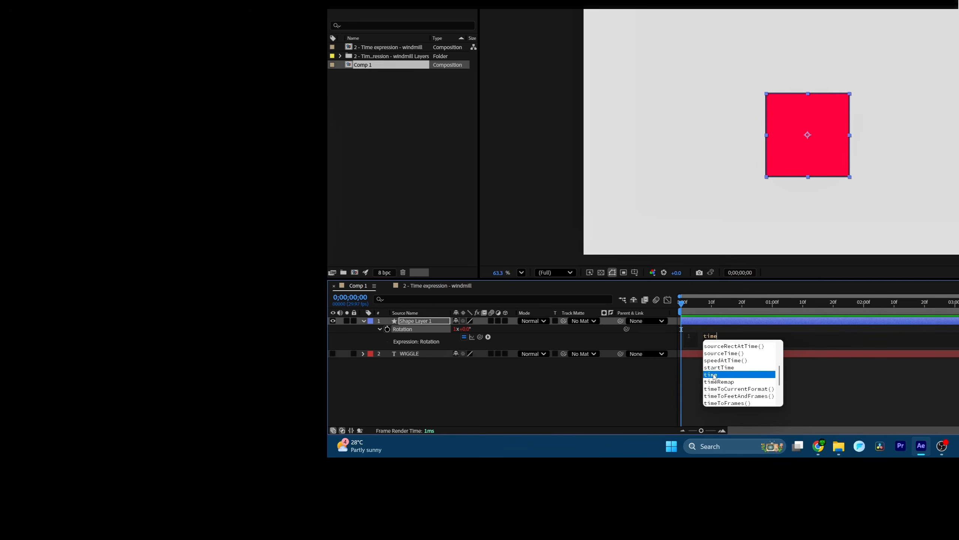
pyautogui.click(820, 372)
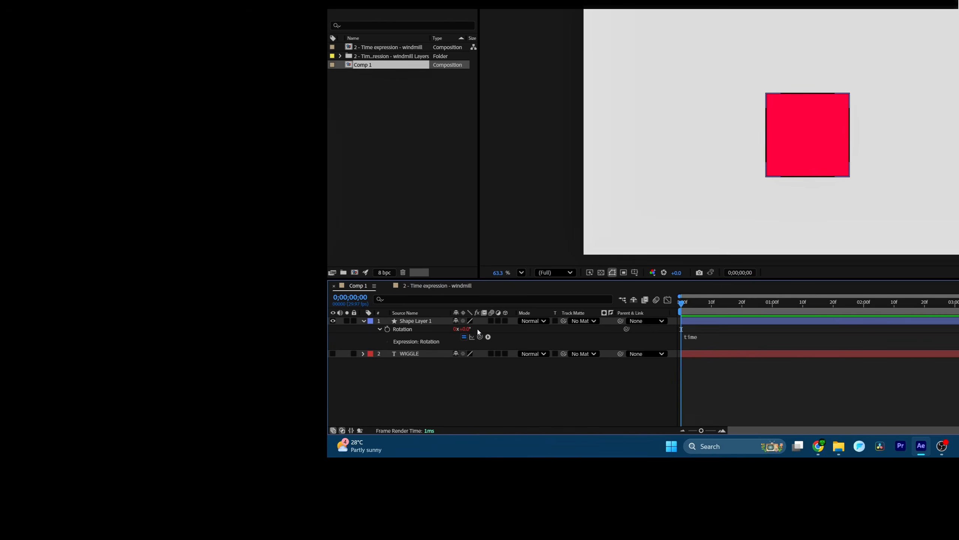
# Play back the composition to examine how the time expression rotates the square
pyautogui.click(477, 329)
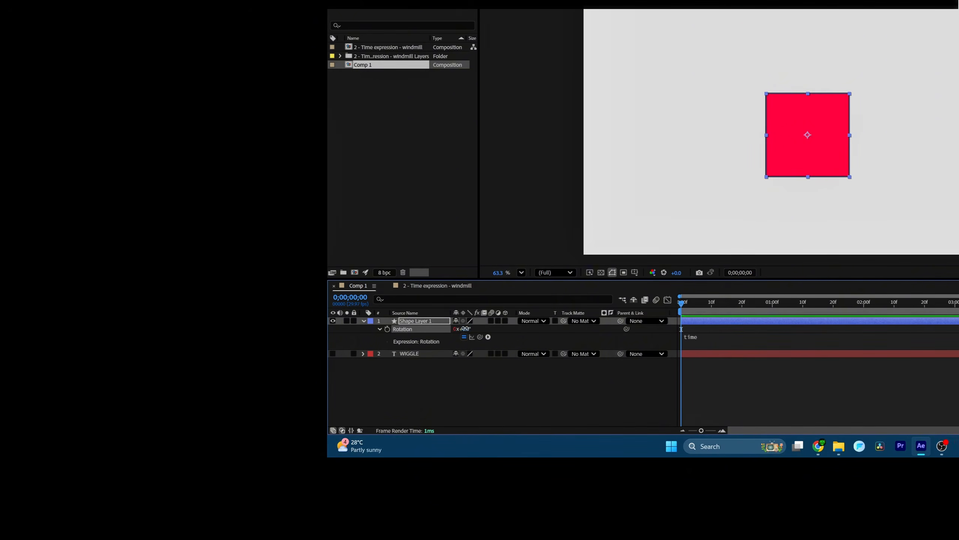
pyautogui.click(508, 403)
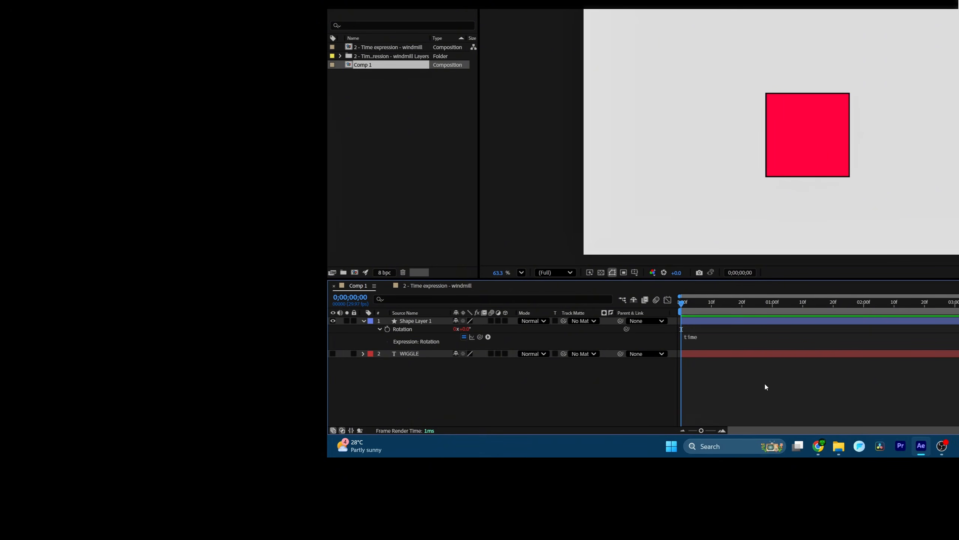
pyautogui.press('space')
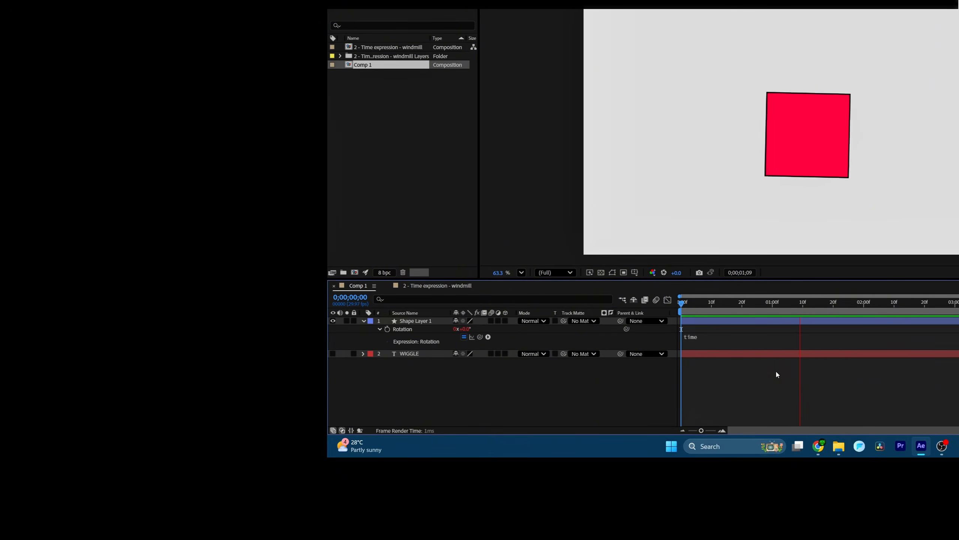
pyautogui.press('space')
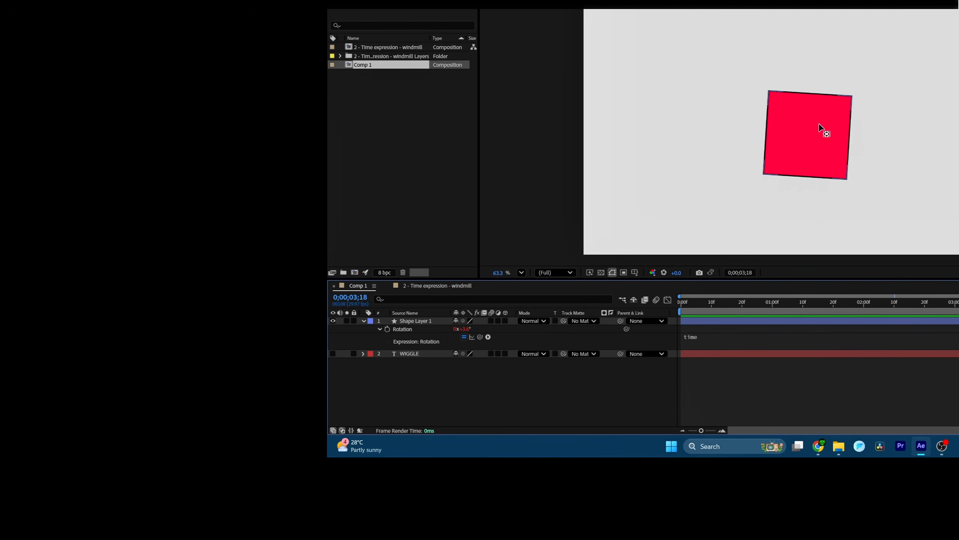
# Return the playhead to the start and play back the square rotating with the plain time expression
pyautogui.moveTo(700, 310); pyautogui.dragTo(672, 311)
pyautogui.moveTo(728, 304); pyautogui.dragTo(688, 305)
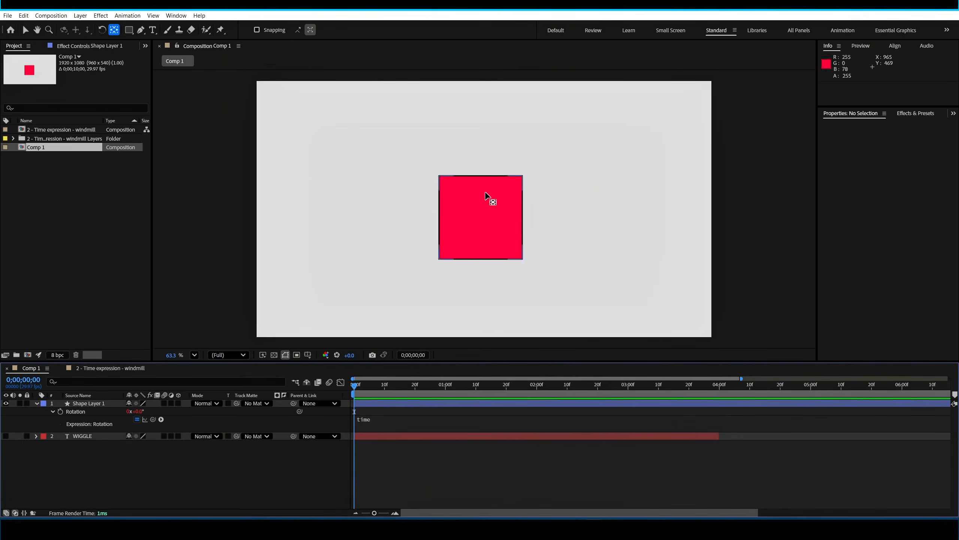
pyautogui.press('space')
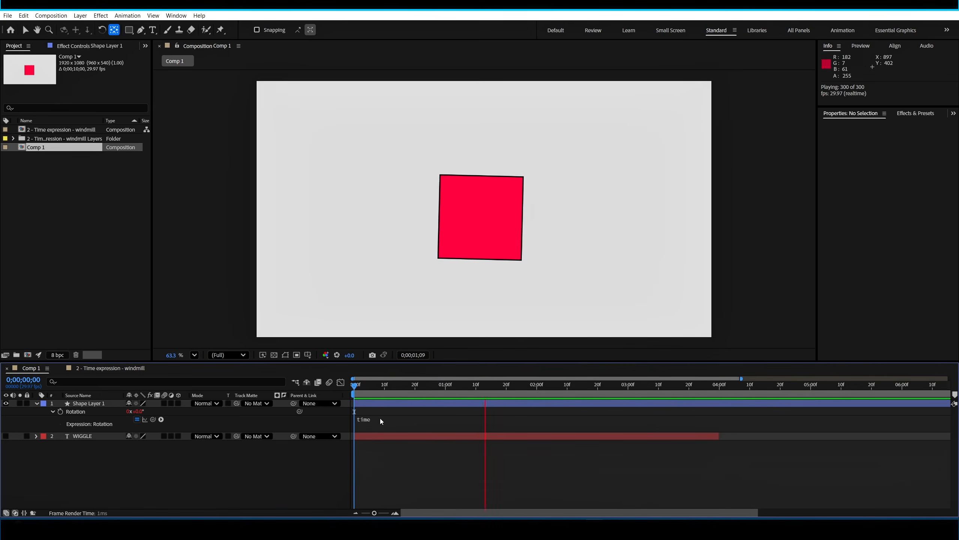
# Change the Rotation expression of Shape Layer 1 to time*30 and preview the rotation from the start
pyautogui.click(452, 421)
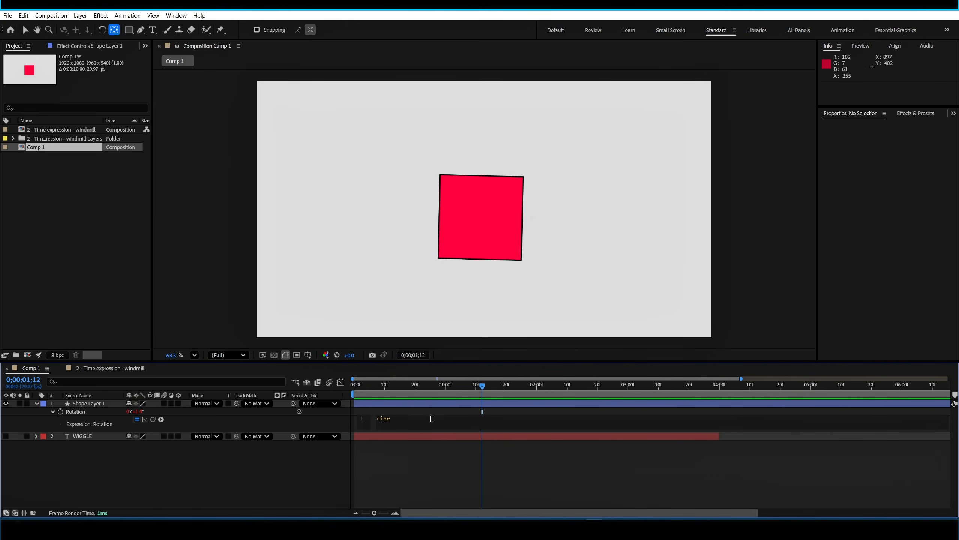
pyautogui.moveTo(476, 388); pyautogui.dragTo(343, 380)
pyautogui.click(376, 417)
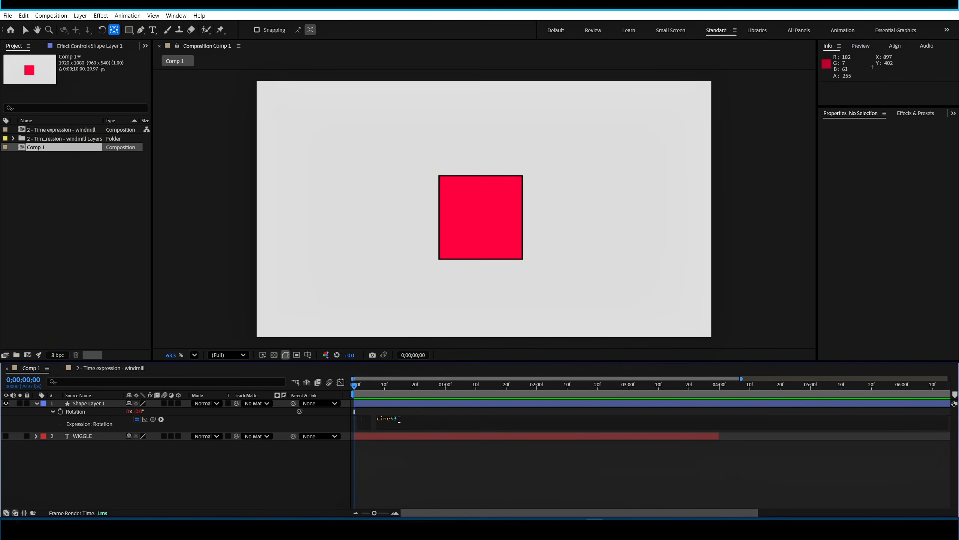
pyautogui.click(405, 455)
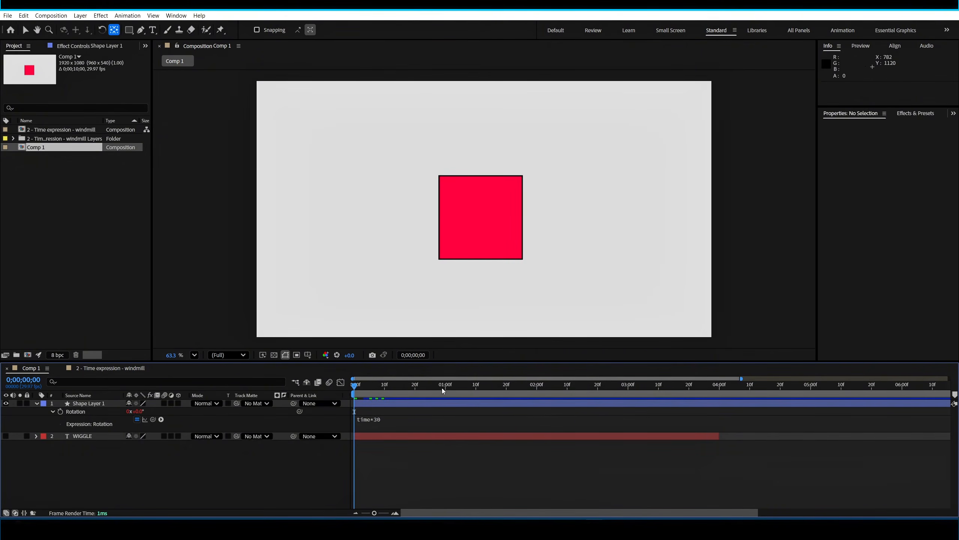
pyautogui.press('space')
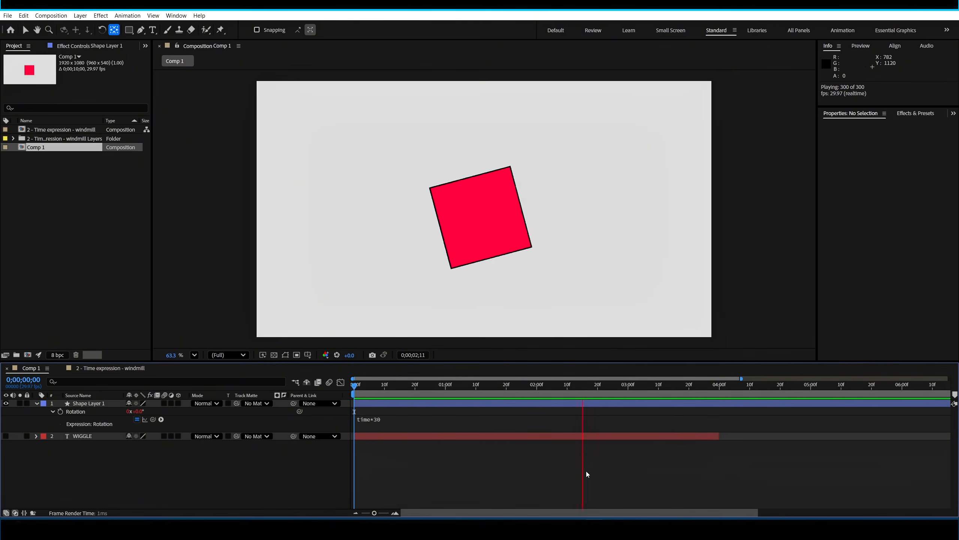
# Set the Rotation expression of Shape Layer 1 to time*100 and preview it from the start of the composition
pyautogui.click(400, 423)
pyautogui.click(409, 420)
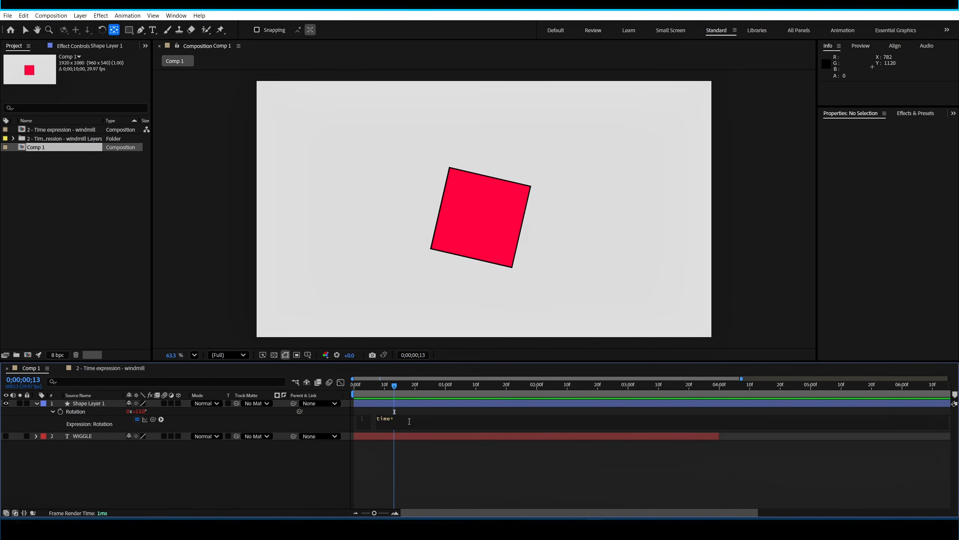
pyautogui.write('100')
pyautogui.click(461, 491)
pyautogui.press('Home')
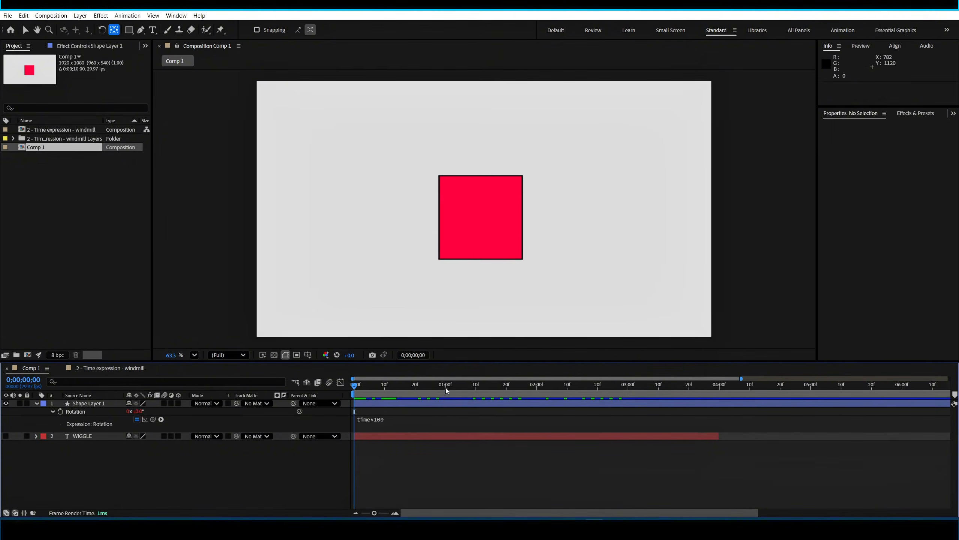
pyautogui.press('space')
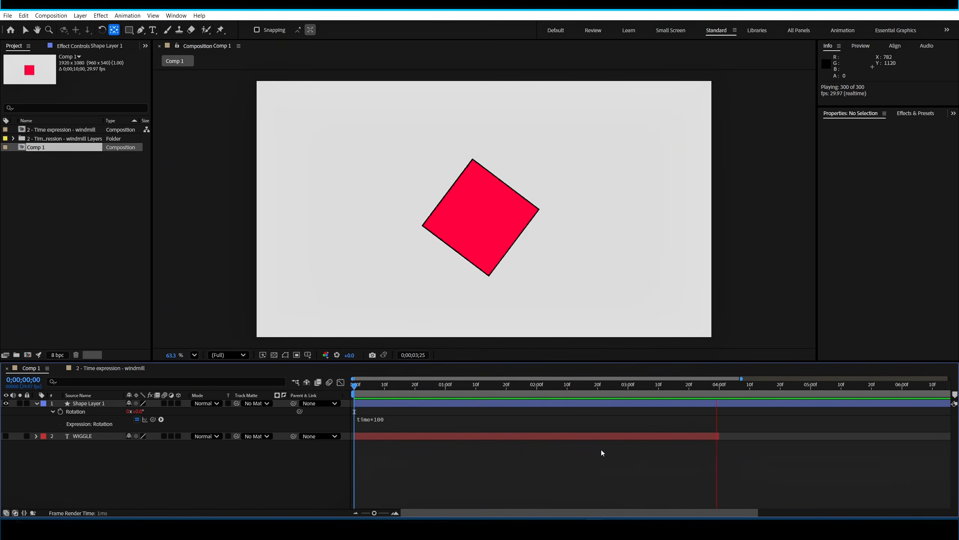
# Play back the composition over its full length and review the Rotation expression that drives Shape Layer 1
pyautogui.press('space')
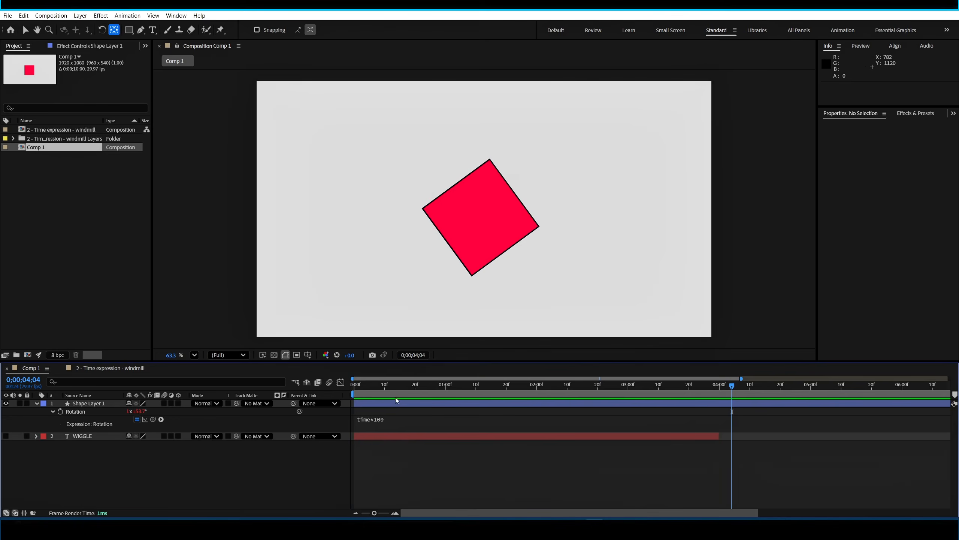
pyautogui.press('space')
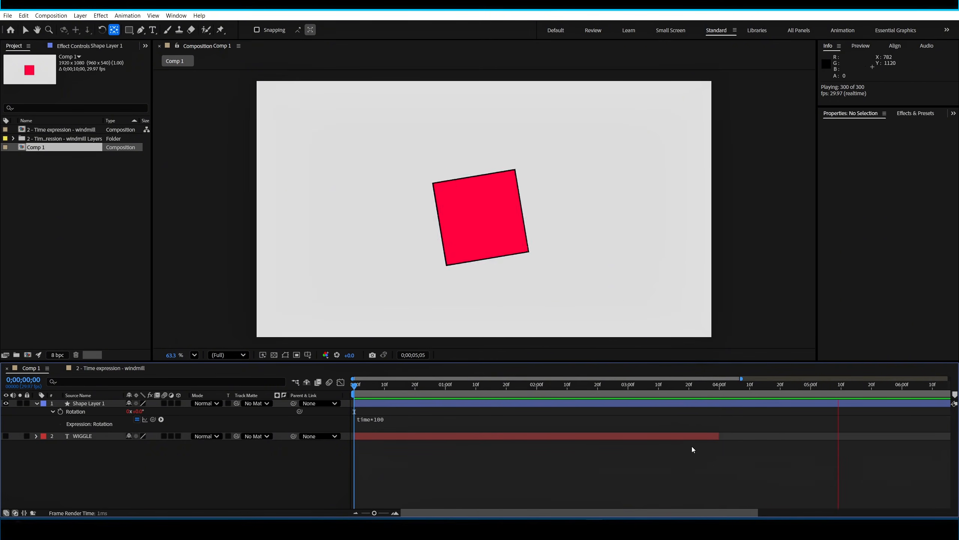
pyautogui.scroll(-2, 684, 458)
pyautogui.press('space')
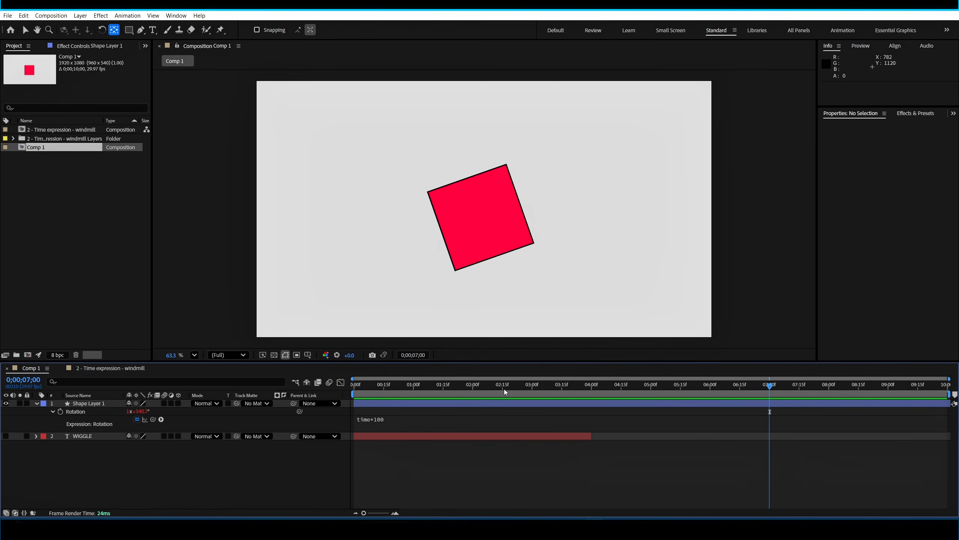
pyautogui.press('space')
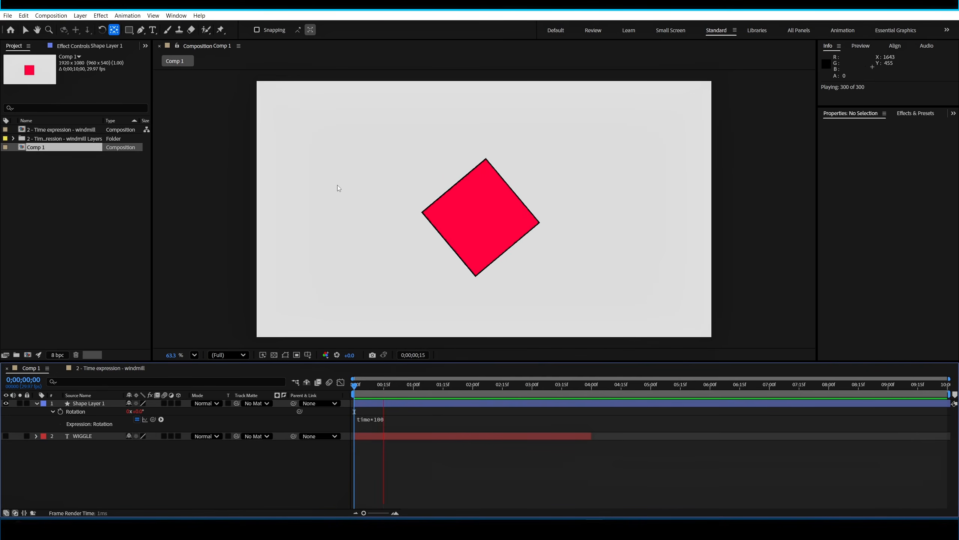
pyautogui.press('space')
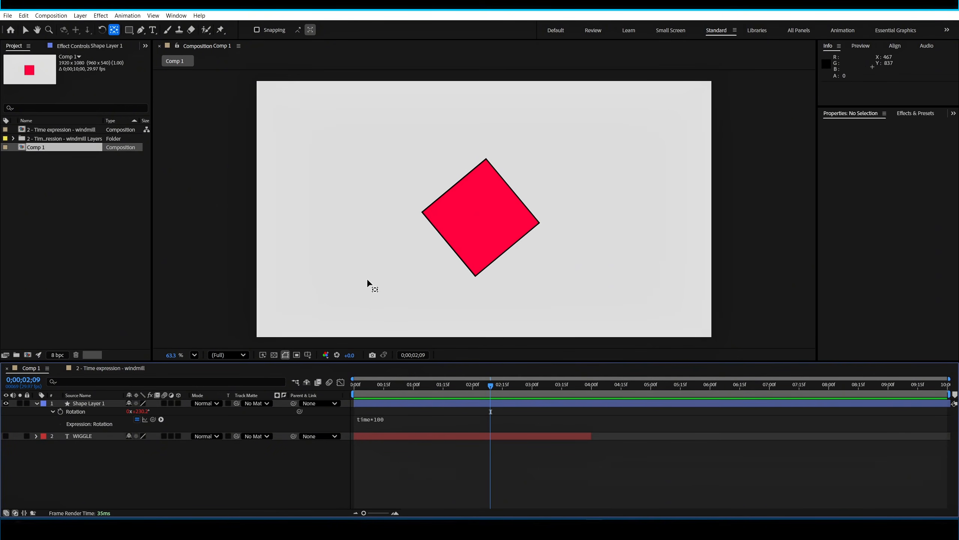
pyautogui.click(398, 420)
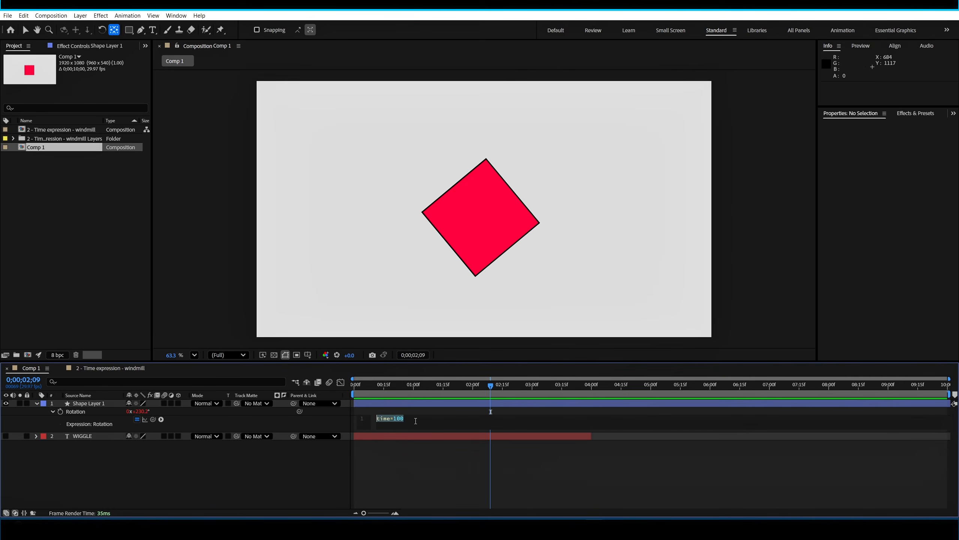
pyautogui.click(415, 449)
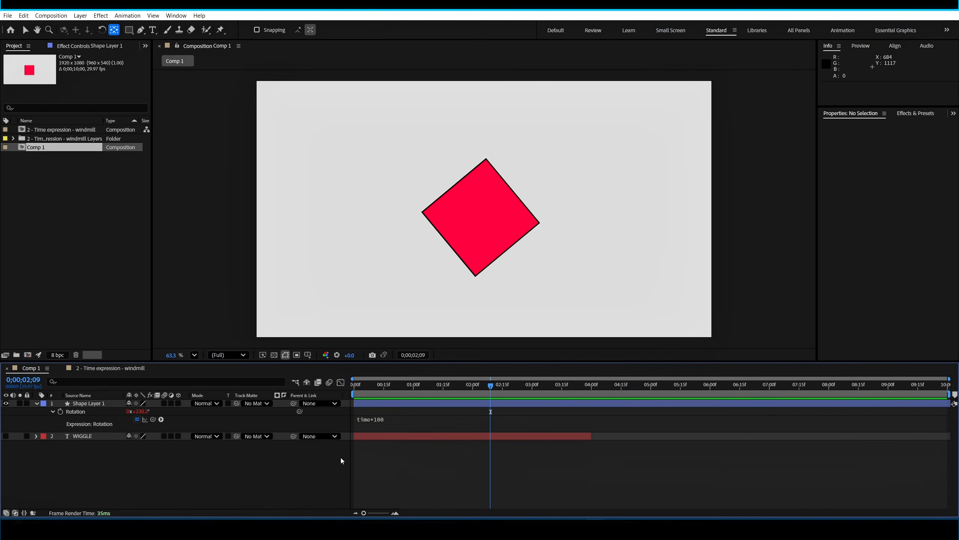
pyautogui.moveTo(426, 387); pyautogui.dragTo(399, 386)
# Open the 2 - Time expression - windmill composition, select the wind mill layer and reveal its Rotation property
pyautogui.click(109, 369)
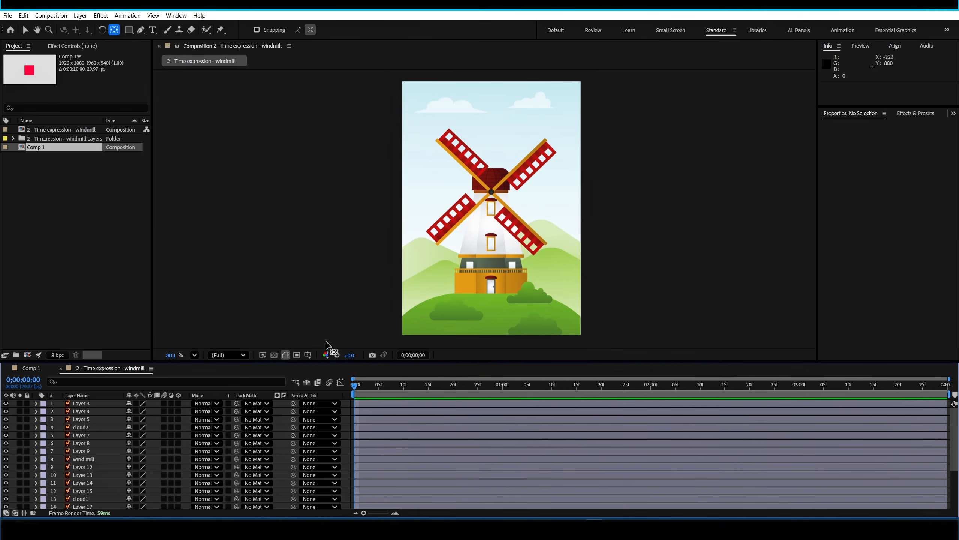
pyautogui.press('v')
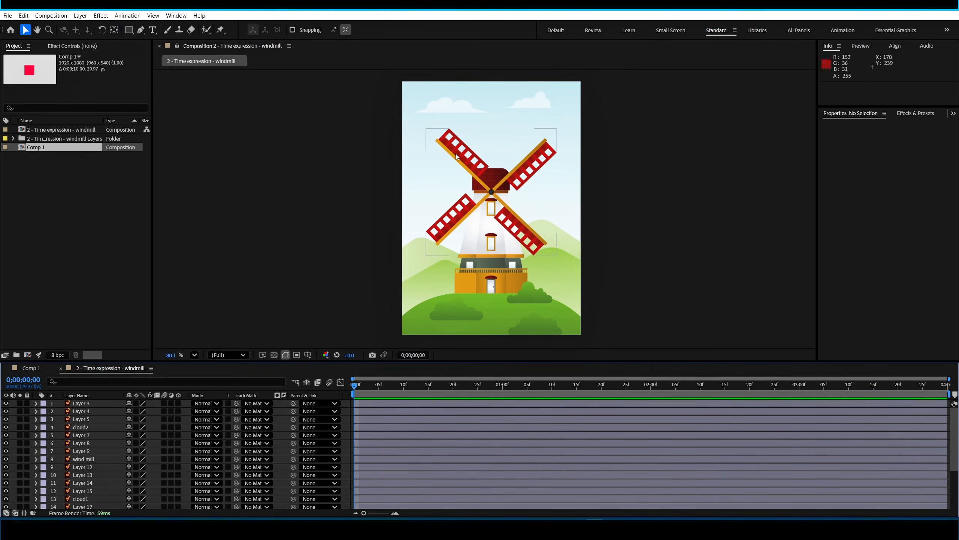
pyautogui.click(453, 223)
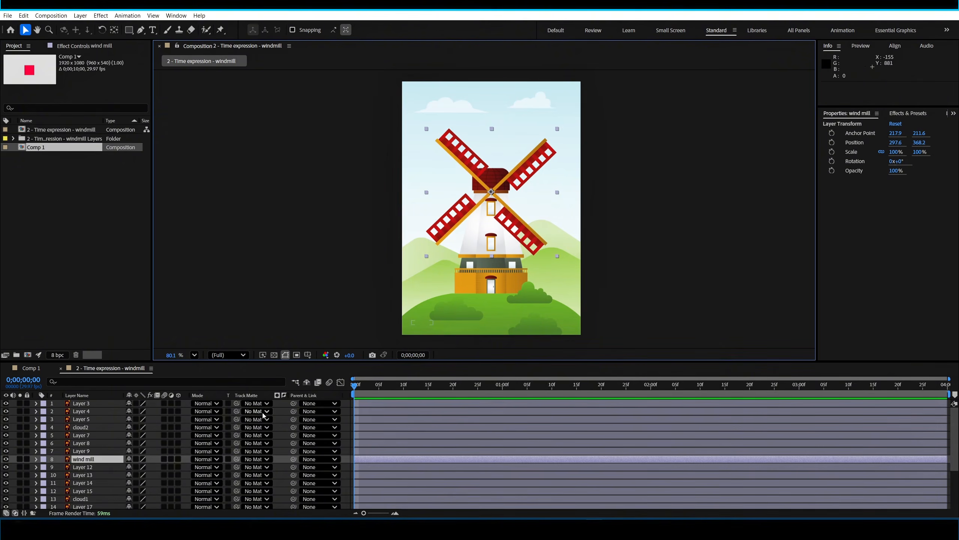
pyautogui.click(86, 467)
pyautogui.click(86, 460)
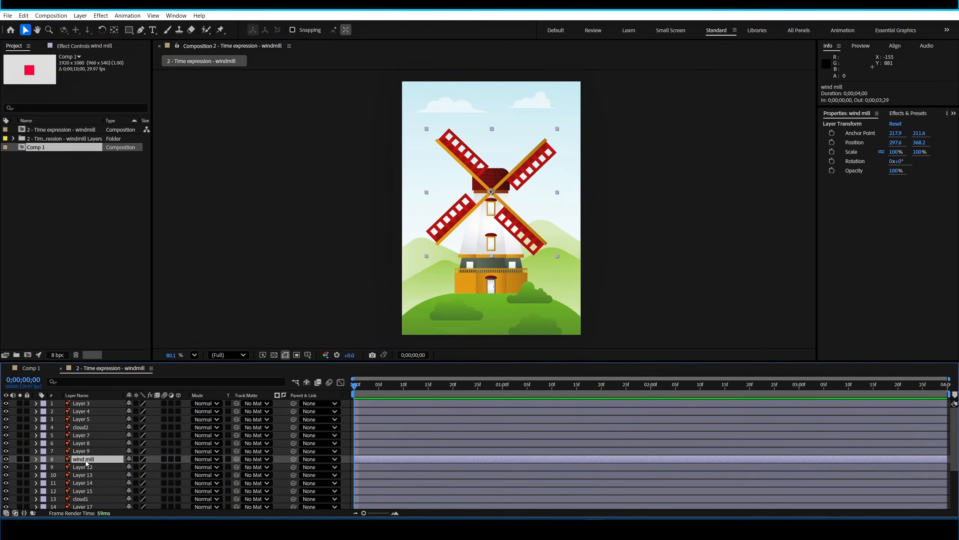
pyautogui.press('r')
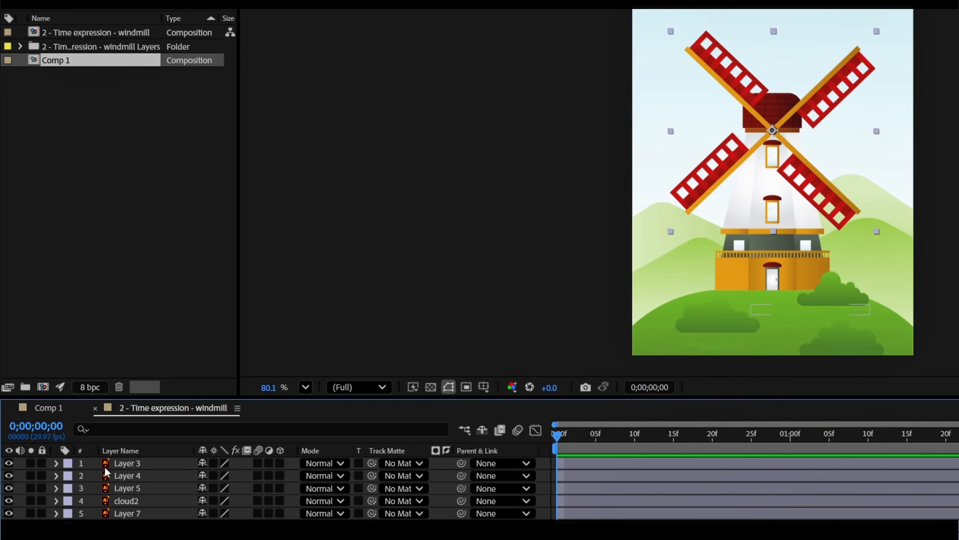
# Apply the expression time*300 to the Rotation of the wind mill layer and preview the spinning blades
pyautogui.click(60, 410)
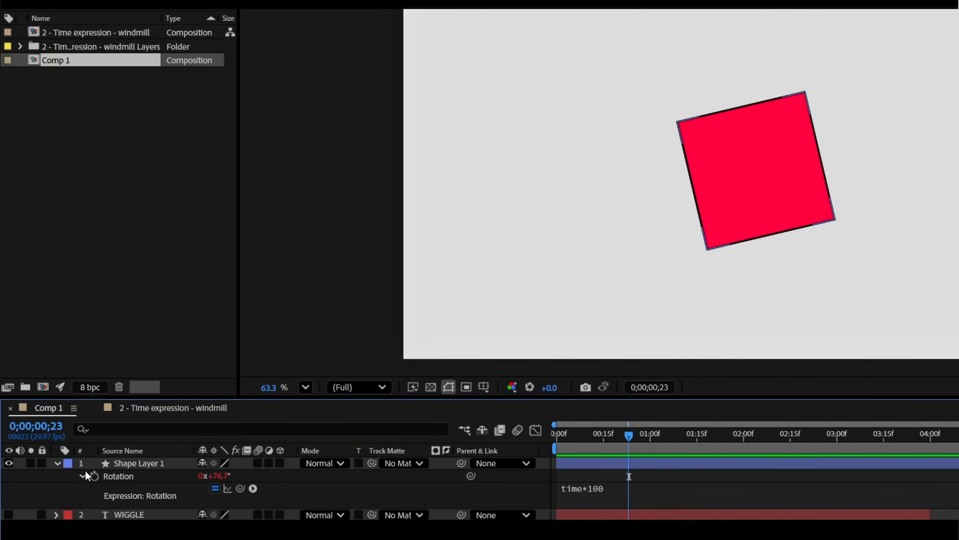
pyautogui.click(149, 408)
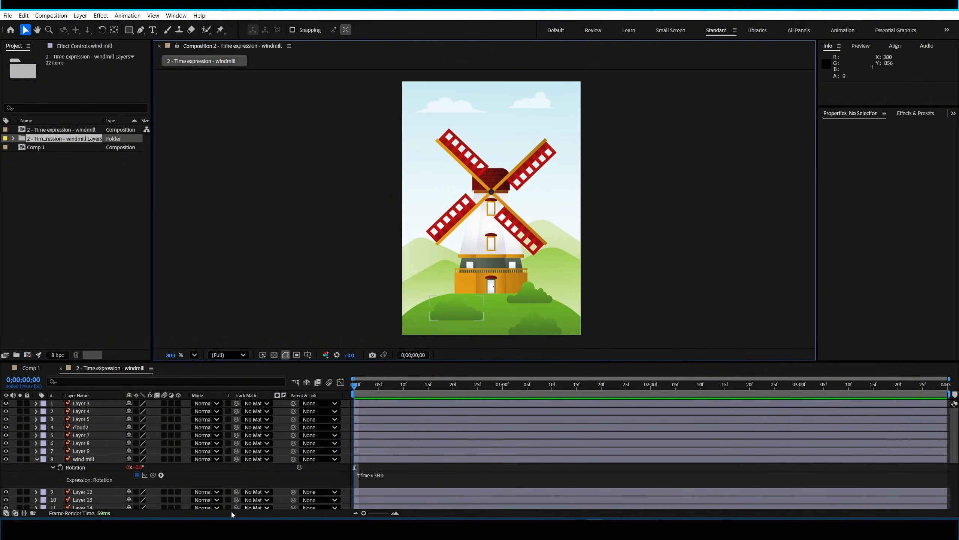
pyautogui.keyDown('alt'); pyautogui.click(60, 467); pyautogui.keyUp('alt')
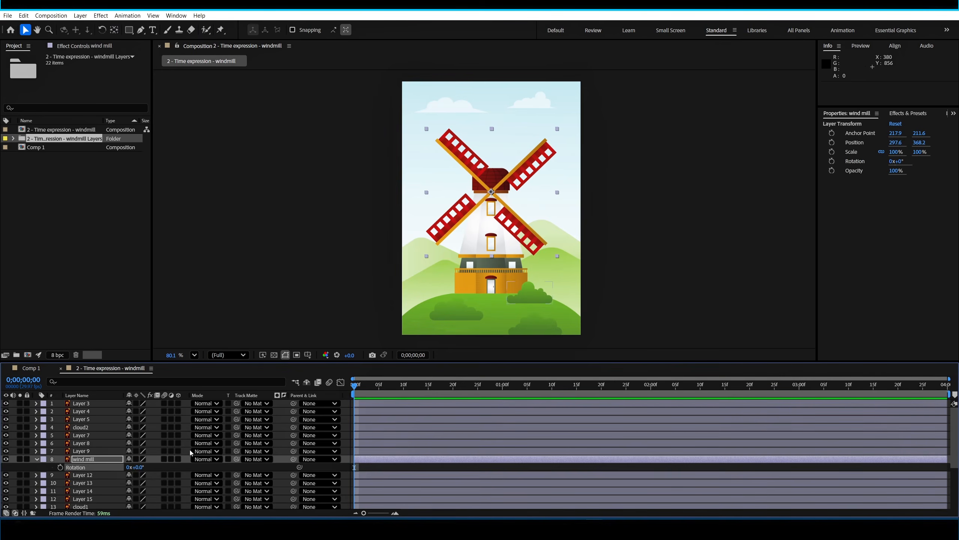
pyautogui.hotkey('ctrl', 'z')
pyautogui.press('space')
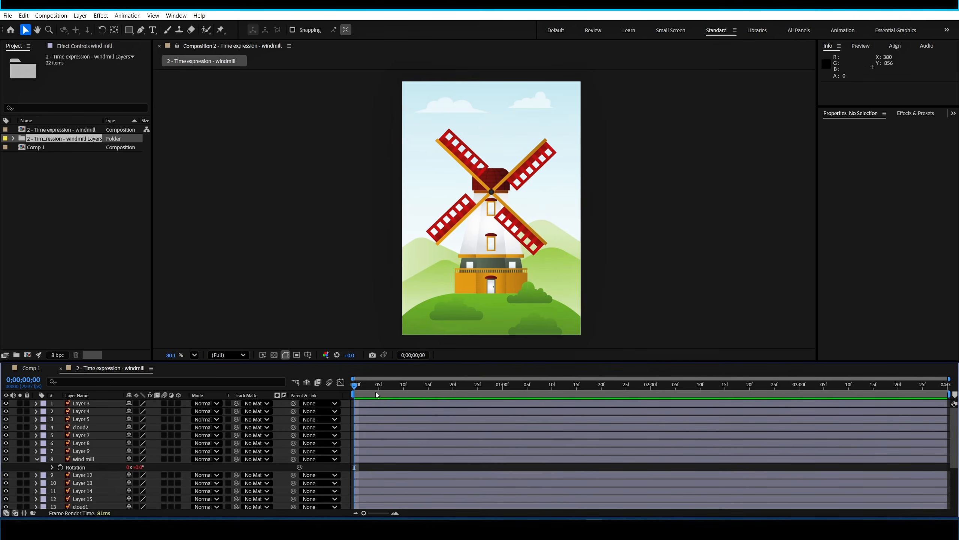
pyautogui.press('space')
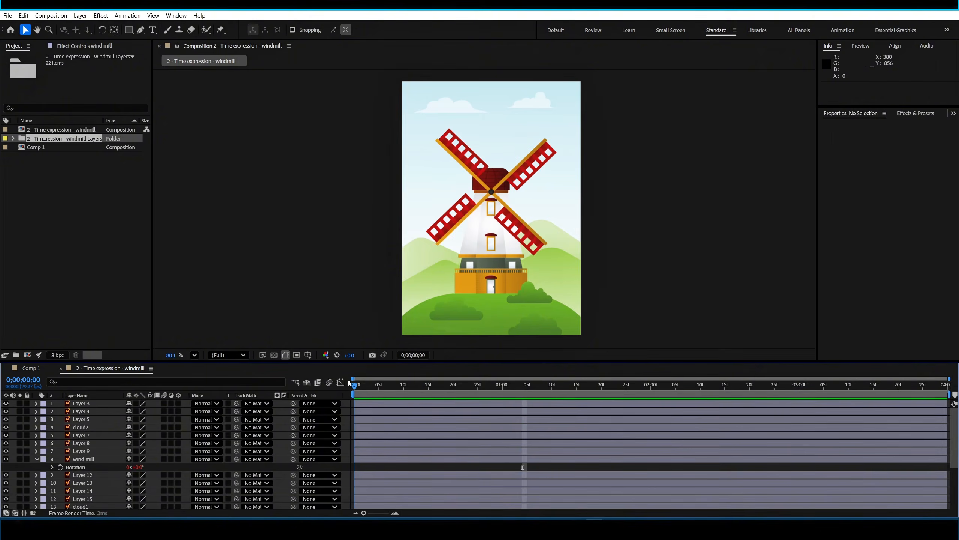
# Return to Comp 1, collapse and hide Shape Layer 1, and make the WIGGLE text layer visible
pyautogui.click(33, 368)
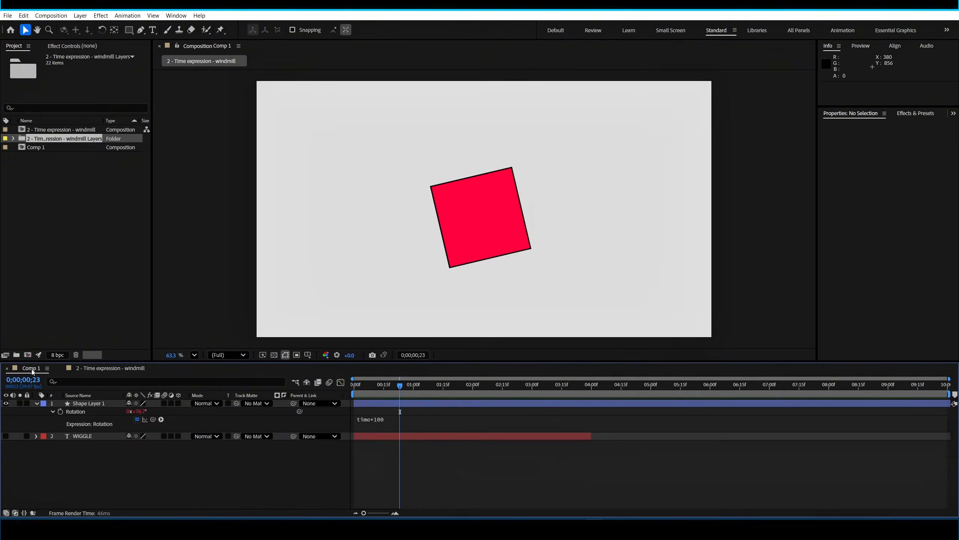
pyautogui.click(80, 410)
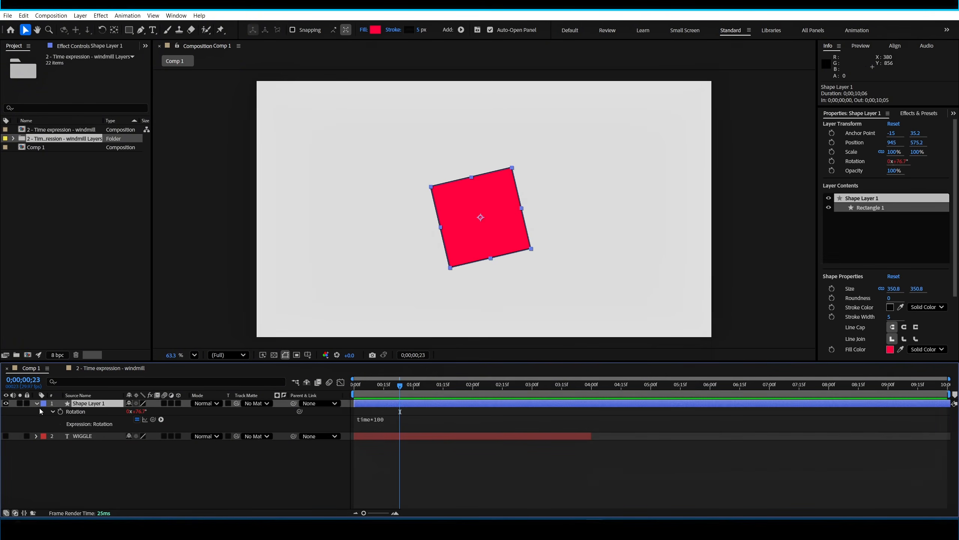
pyautogui.click(36, 404)
pyautogui.click(6, 403)
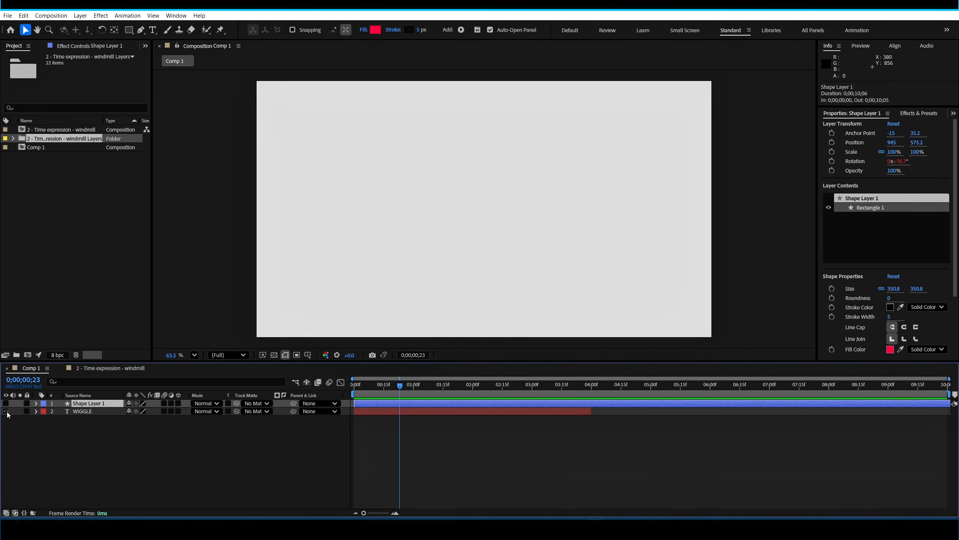
pyautogui.click(6, 411)
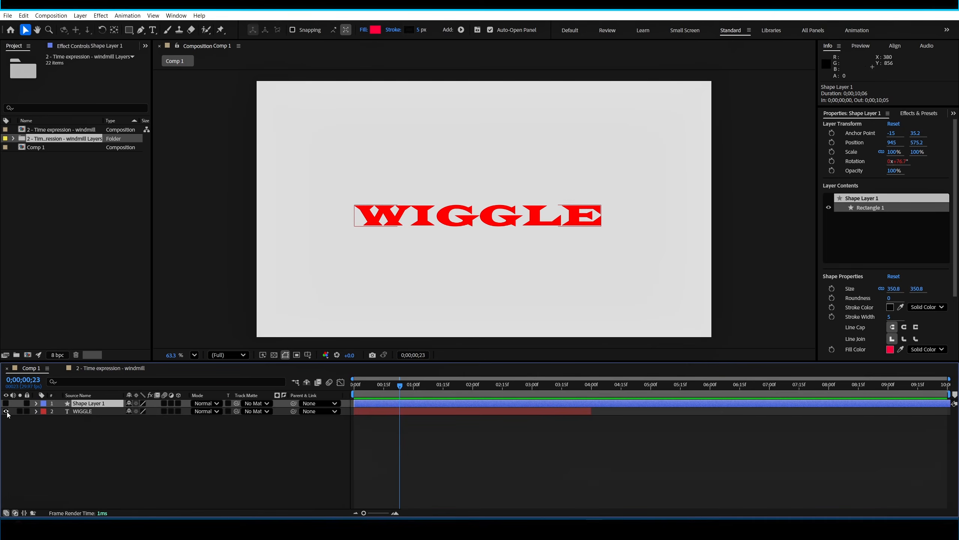
# Move the playhead to the start and extend the WIGGLE layer to the end of the composition
pyautogui.click(88, 412)
pyautogui.moveTo(400, 385); pyautogui.dragTo(355, 385)
pyautogui.moveTo(591, 411); pyautogui.dragTo(950, 411)
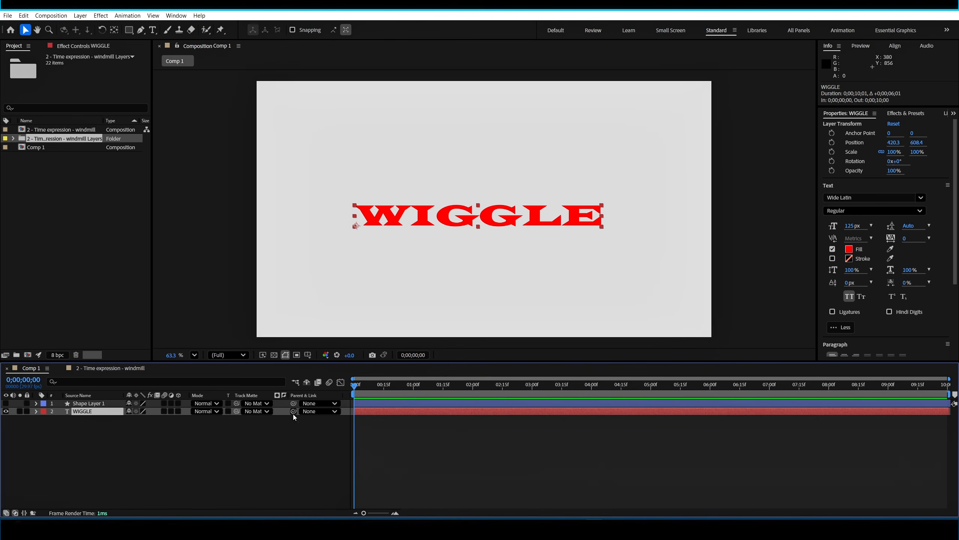
# Reveal the Transform properties of the WIGGLE layer with the playhead at the start of the composition
pyautogui.click(36, 411)
pyautogui.click(43, 428)
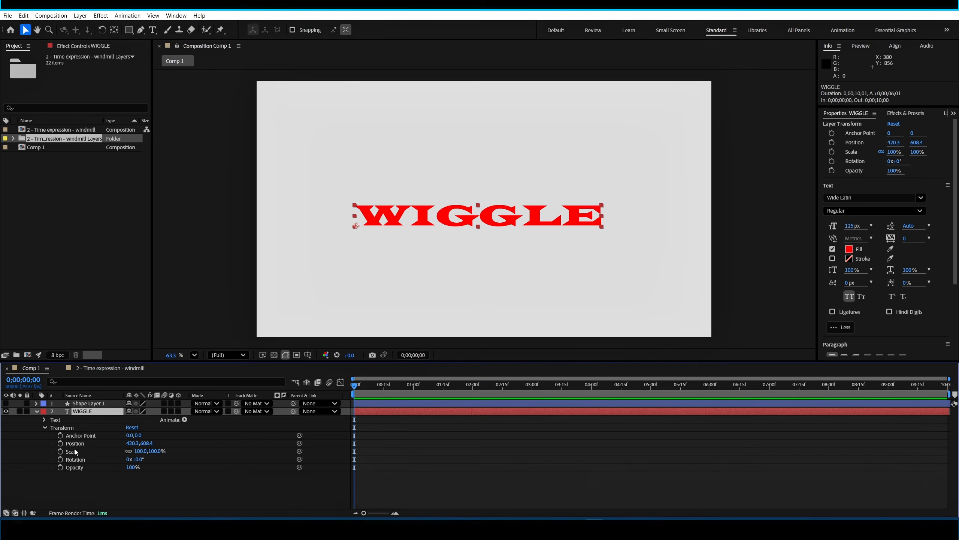
pyautogui.moveTo(354, 385)
pyautogui.mouseDown()
pyautogui.moveTo(424, 385)
pyautogui.moveTo(353, 385)
pyautogui.mouseUp()
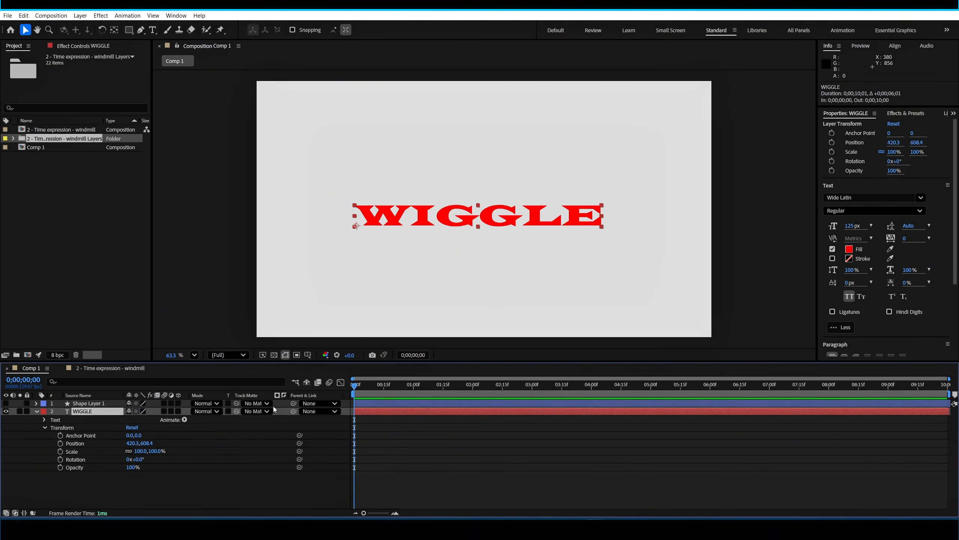
# Apply the expression wiggle(2,10) to the Position of the WIGGLE layer
pyautogui.keyDown('alt'); pyautogui.click(60, 444); pyautogui.keyUp('alt')
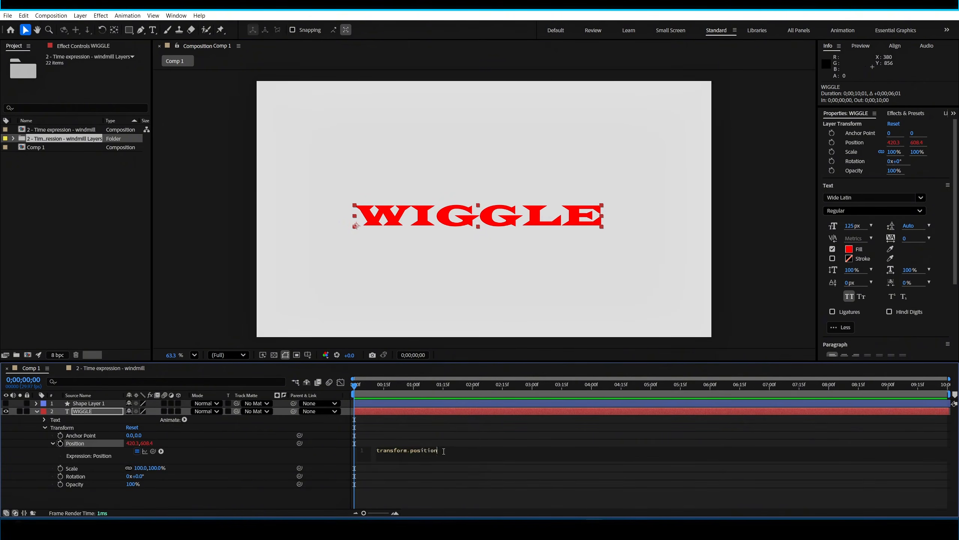
pyautogui.press('BackSpace')
pyautogui.write('wigg')
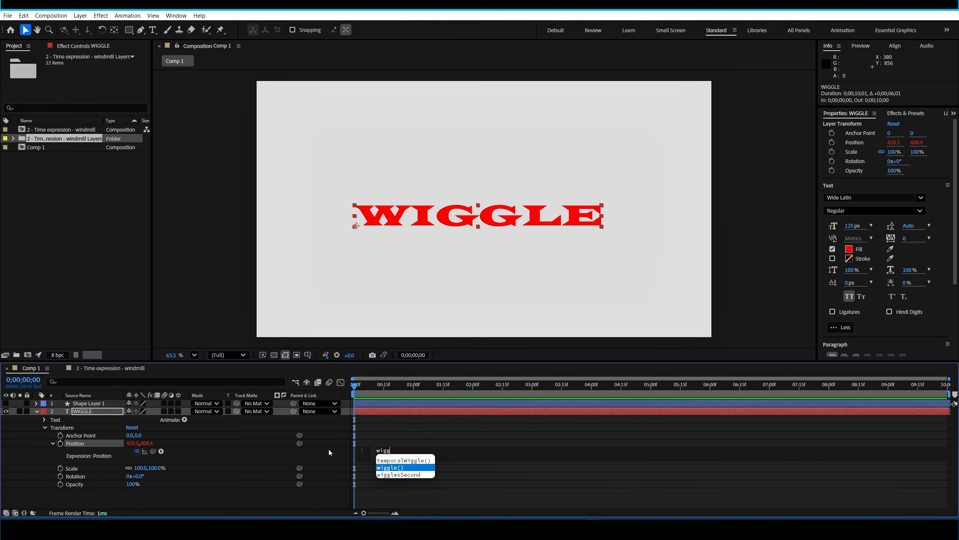
pyautogui.click(396, 467)
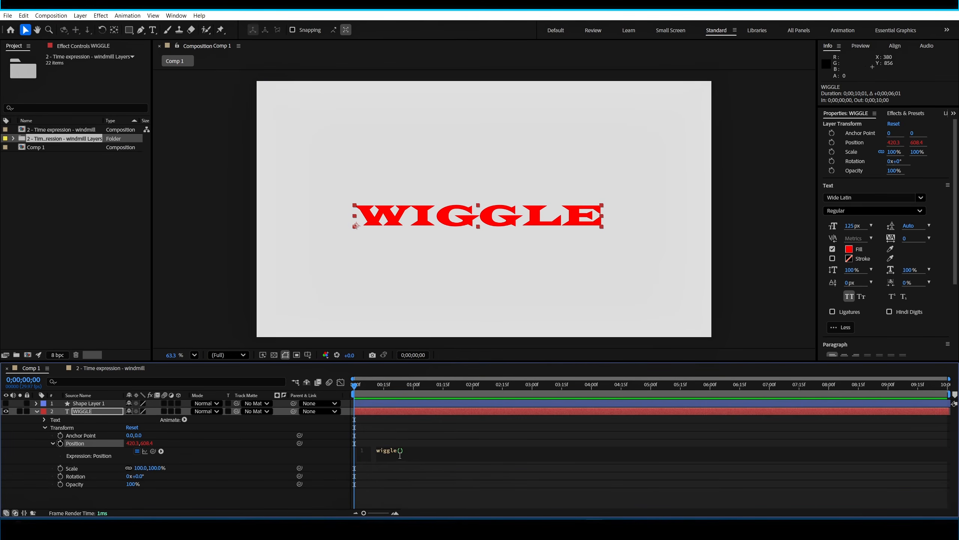
pyautogui.click(400, 450)
pyautogui.write('2,10')
pyautogui.click(434, 483)
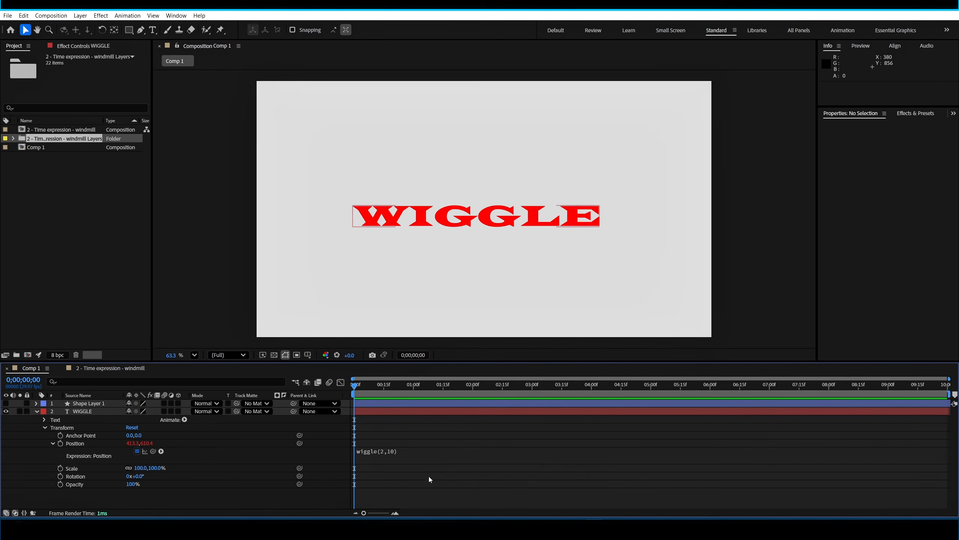
# Preview the position wiggle of the WIGGLE text from the start, both close up and zoomed out
pyautogui.press('space')
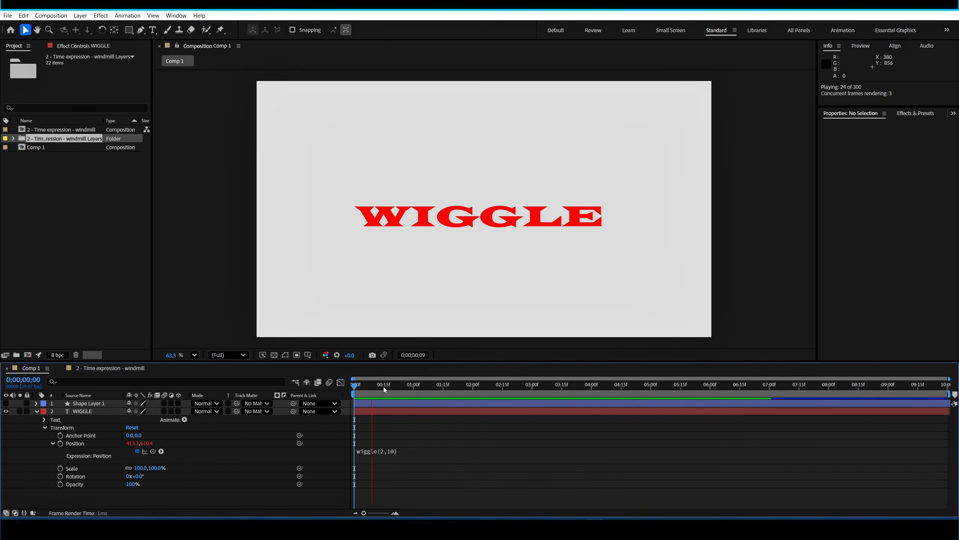
pyautogui.press('space')
pyautogui.scroll(5, 433, 200)
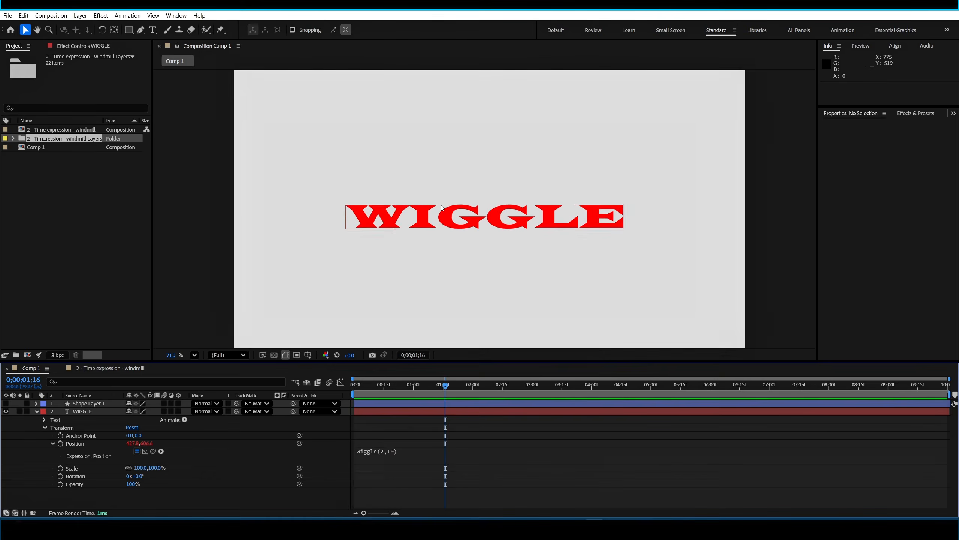
pyautogui.moveTo(427, 382); pyautogui.dragTo(351, 326)
pyautogui.press('space')
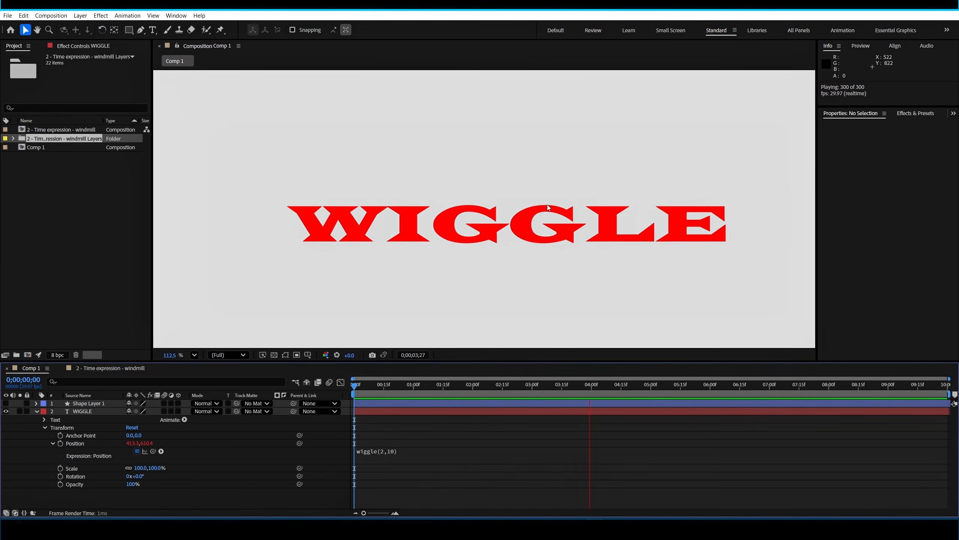
pyautogui.press('space')
pyautogui.scroll(-2, 408, 267)
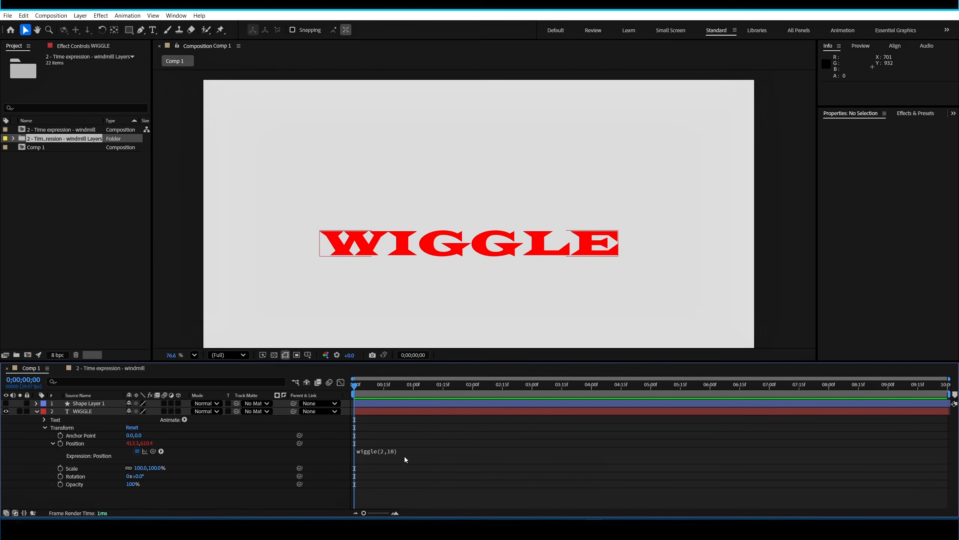
pyautogui.press('space')
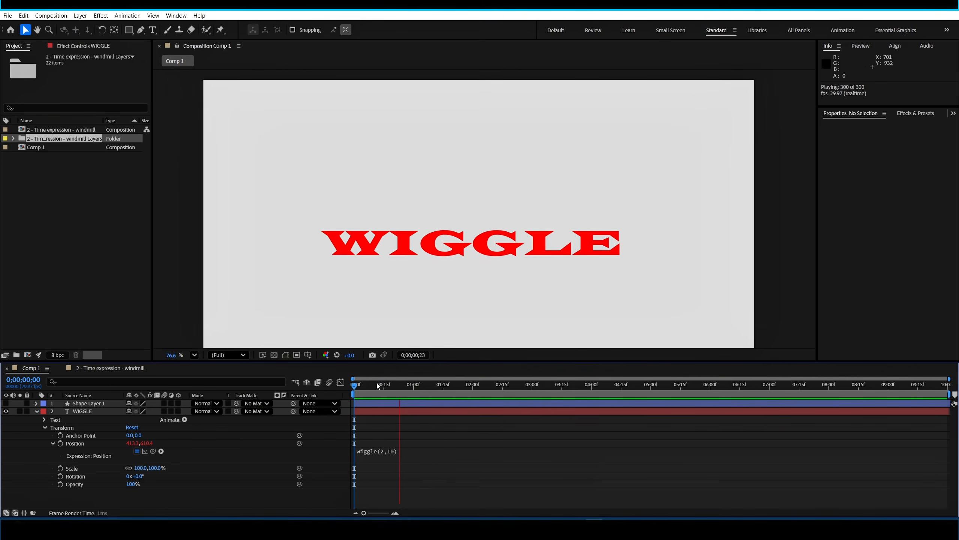
pyautogui.press('space')
# Change the Position expression of the WIGGLE layer to wiggle(10,20) and preview the motion
pyautogui.click(393, 452)
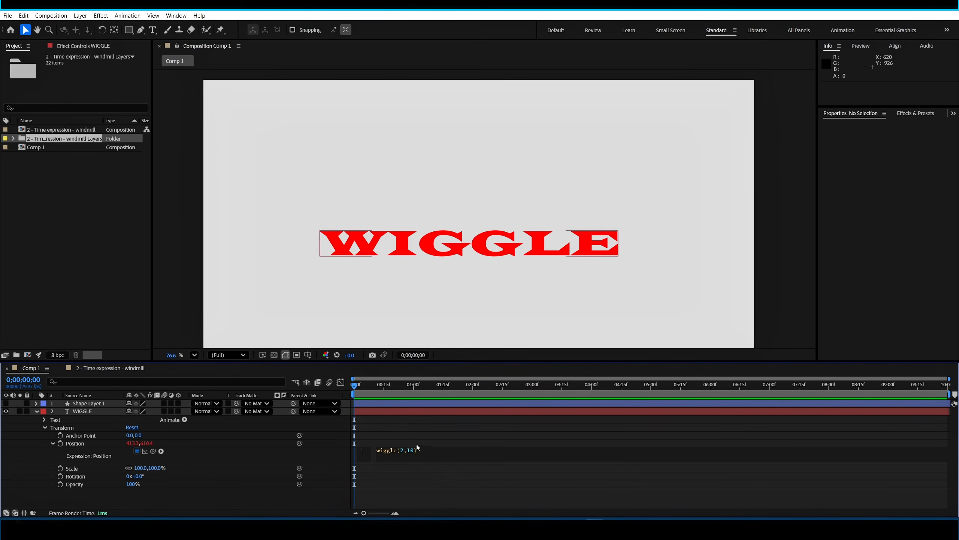
pyautogui.press('BackSpace')
pyautogui.write('10,20')
pyautogui.click(445, 473)
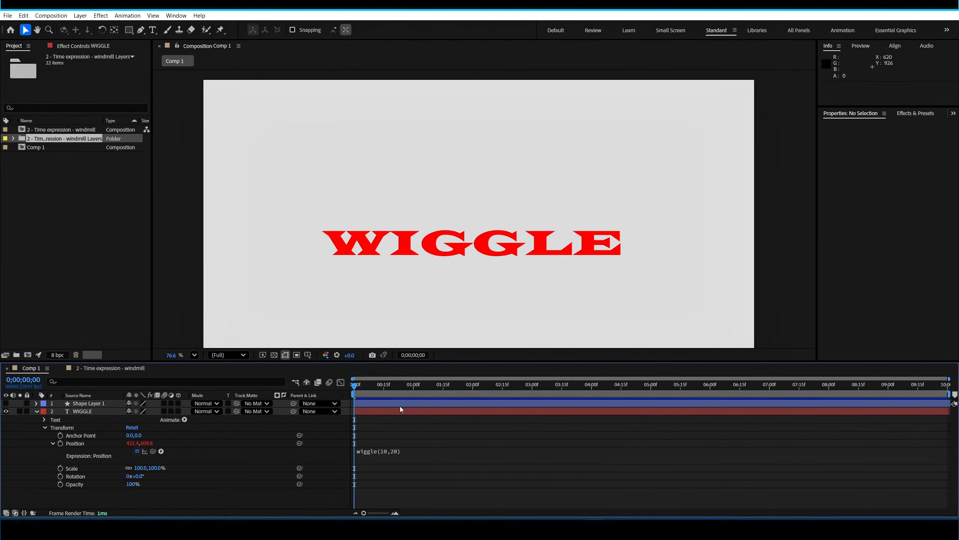
pyautogui.press('space')
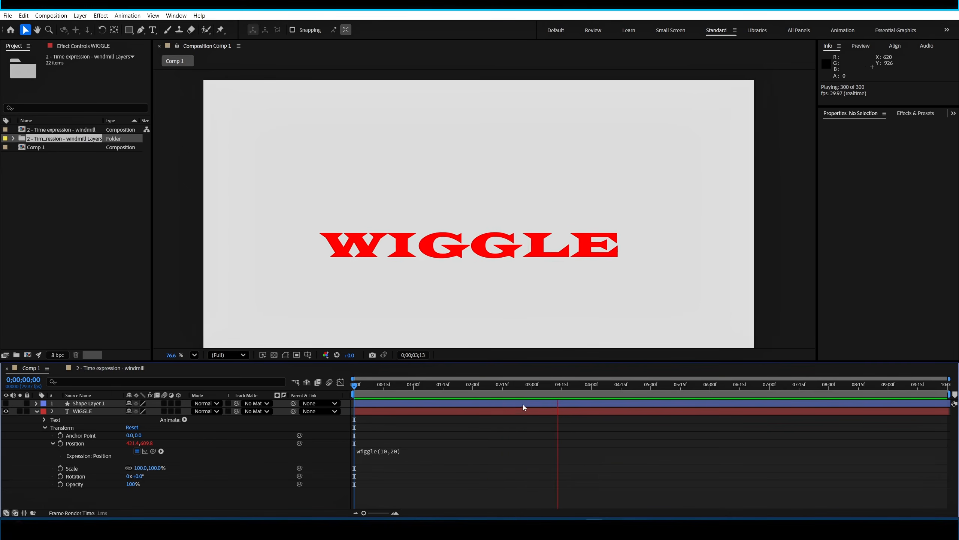
pyautogui.press('space')
# Undo the Position expression edits until the WIGGLE layer's Position has no expression
pyautogui.hotkey('ctrl', 'z')
pyautogui.press('Home')
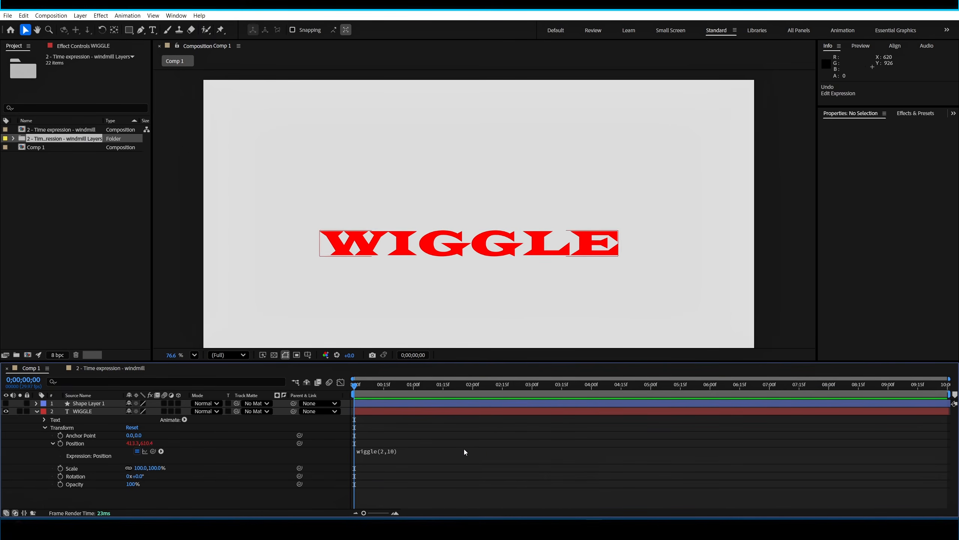
pyautogui.hotkey('ctrl', 'z')
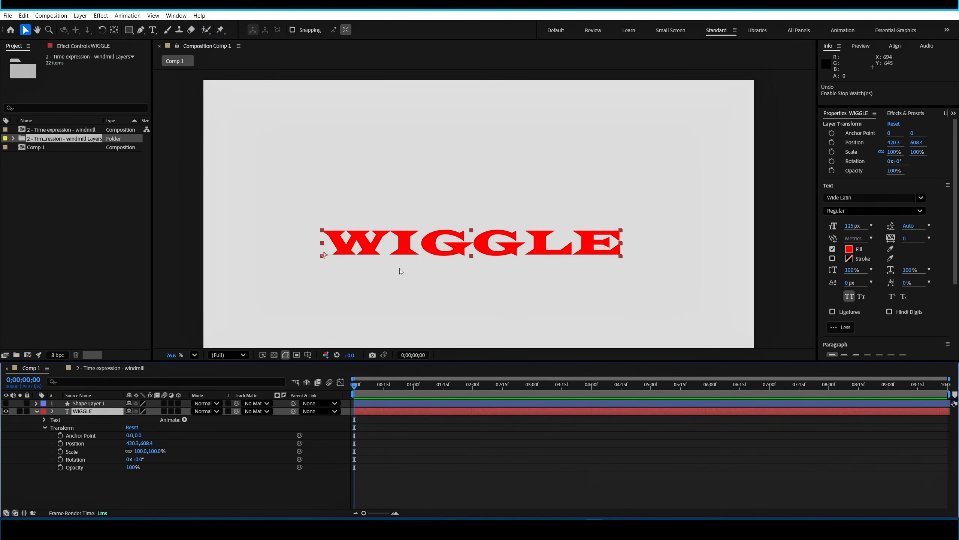
# Apply the expression wiggle(10,10) to the Scale of the WIGGLE layer and preview it from the start
pyautogui.keyDown('alt'); pyautogui.click(61, 452); pyautogui.keyUp('alt')
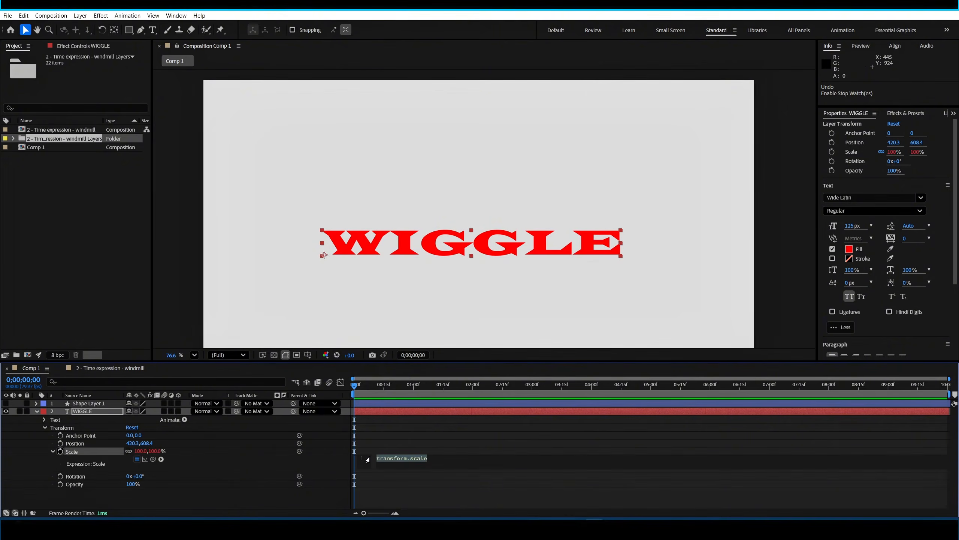
pyautogui.write('wiggle(10,')
pyautogui.press('BackSpace')
pyautogui.press('BackSpace')
pyautogui.write(',10')
pyautogui.click(457, 474)
pyautogui.press('space')
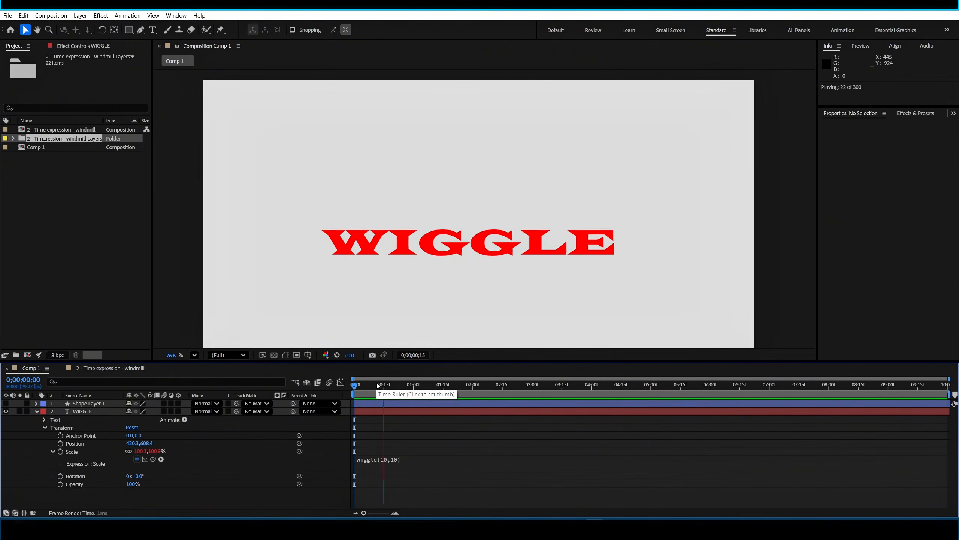
pyautogui.moveTo(423, 385); pyautogui.dragTo(353, 385)
pyautogui.press('space')
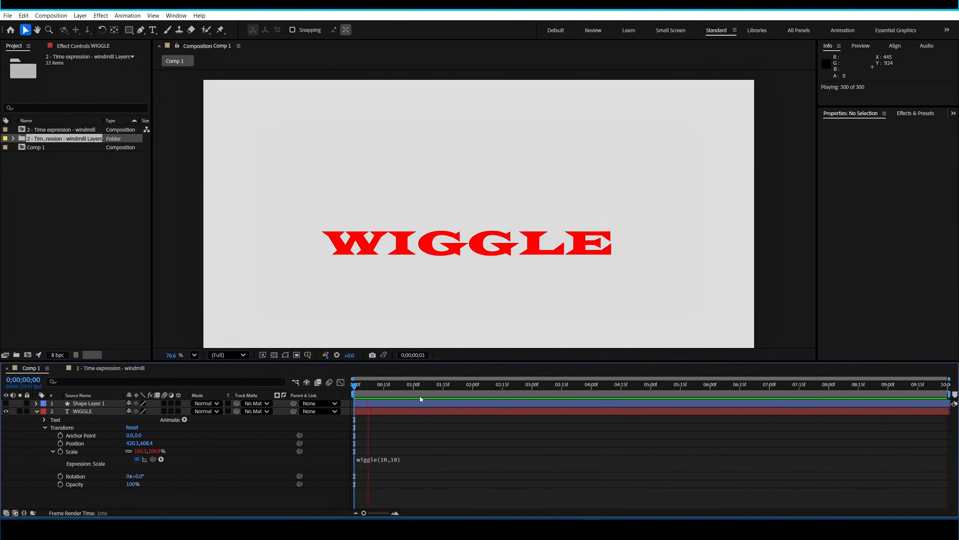
pyautogui.press('space')
# Change the Scale expression of the WIGGLE layer to wiggle(2,5)
pyautogui.click(407, 460)
pyautogui.press('BackSpace')
pyautogui.press('BackSpace')
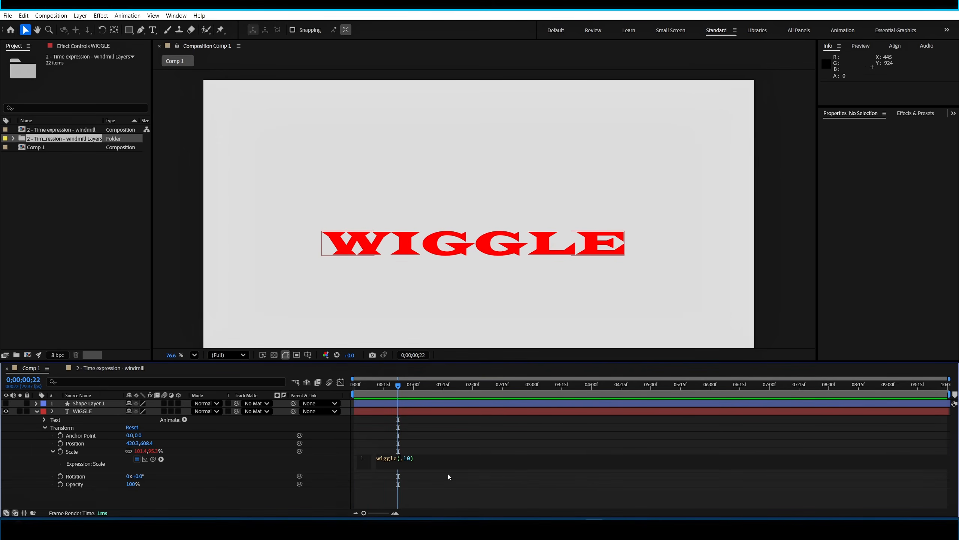
pyautogui.write('2')
pyautogui.press('Right')
pyautogui.press('Delete')
pyautogui.press('Delete')
pyautogui.write('5')
pyautogui.click(449, 482)
# Preview the scale wiggle of the WIGGLE text from the start, then return the playhead to the beginning
pyautogui.moveTo(397, 382); pyautogui.dragTo(281, 376)
pyautogui.press('space')
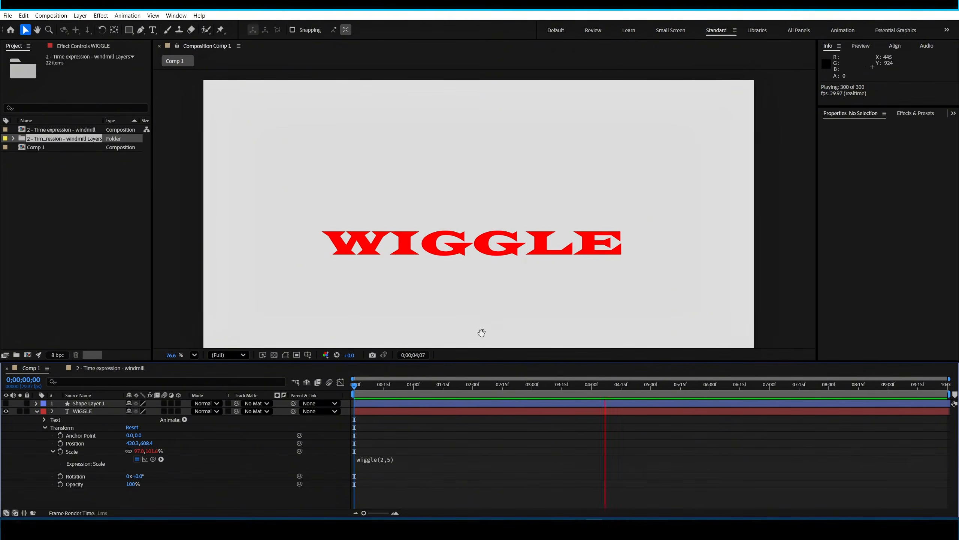
pyautogui.press('space')
pyautogui.moveTo(444, 388); pyautogui.dragTo(346, 389)
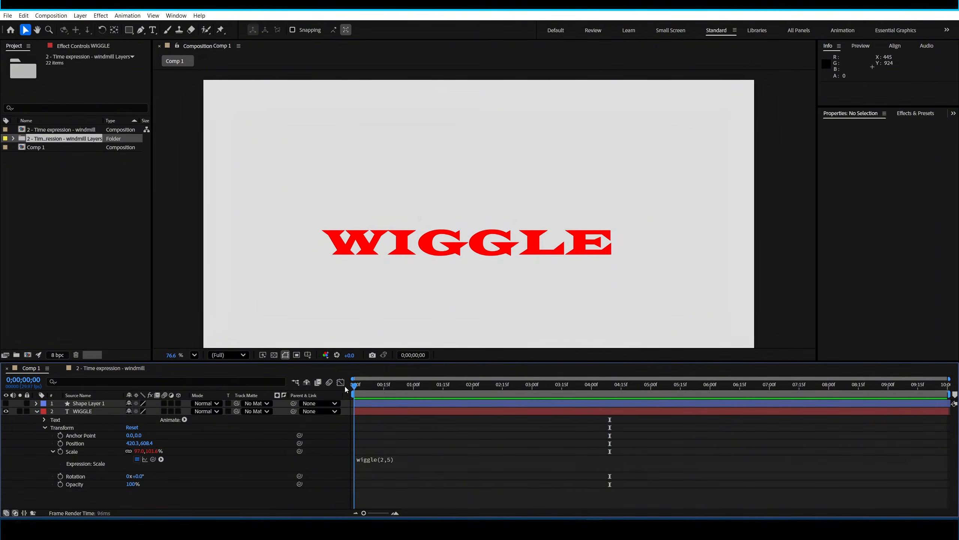
# Add an expression to the WIGGLE layer's Rotation and replace it with wiggle(2,5) copied from the Scale expression
pyautogui.keyDown('alt'); pyautogui.click(60, 477); pyautogui.keyUp('alt')
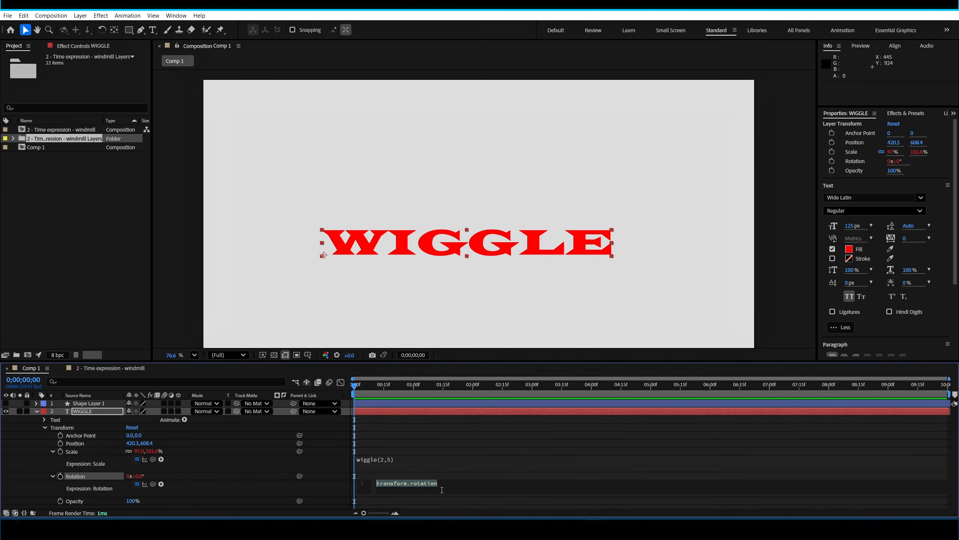
pyautogui.click(417, 462)
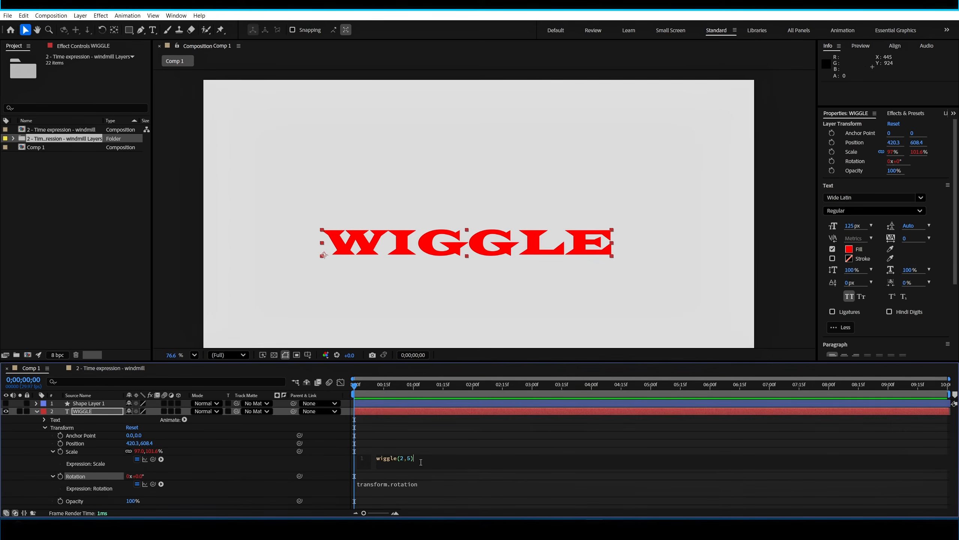
pyautogui.moveTo(424, 459); pyautogui.dragTo(357, 461)
pyautogui.hotkey('ctrl', 'c')
pyautogui.click(427, 488)
pyautogui.hotkey('ctrl', 'v')
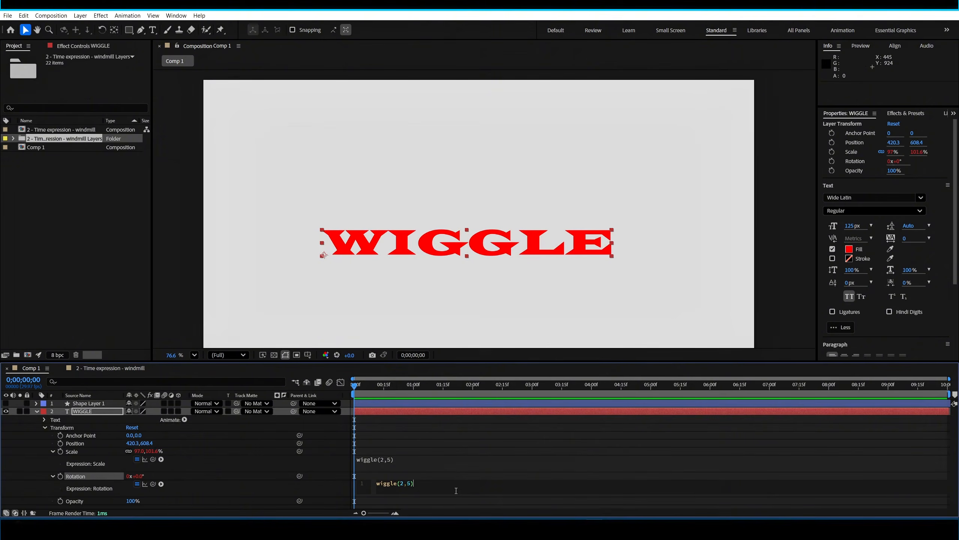
pyautogui.click(371, 384)
# Preview the combined scale and rotation wiggle of the WIGGLE text and return the playhead to the start
pyautogui.press('space')
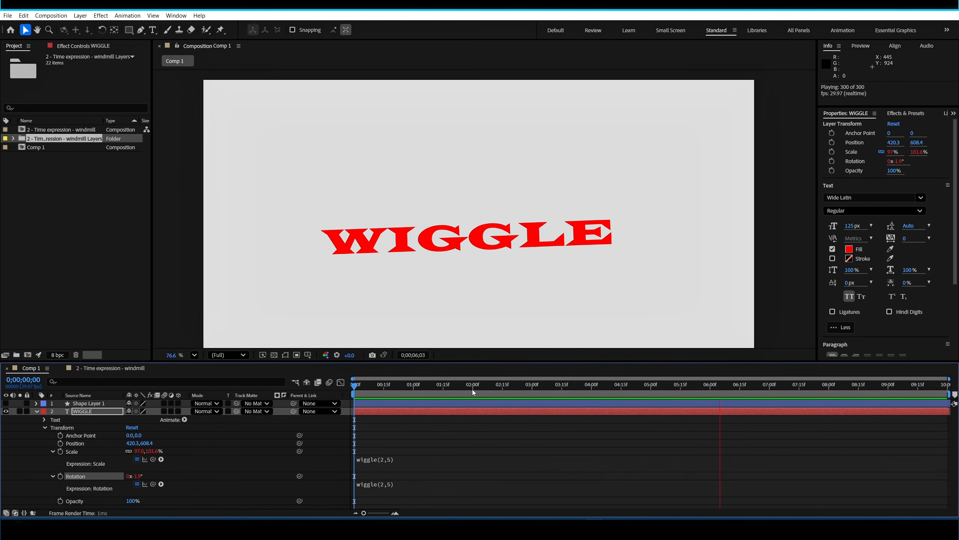
pyautogui.press('space')
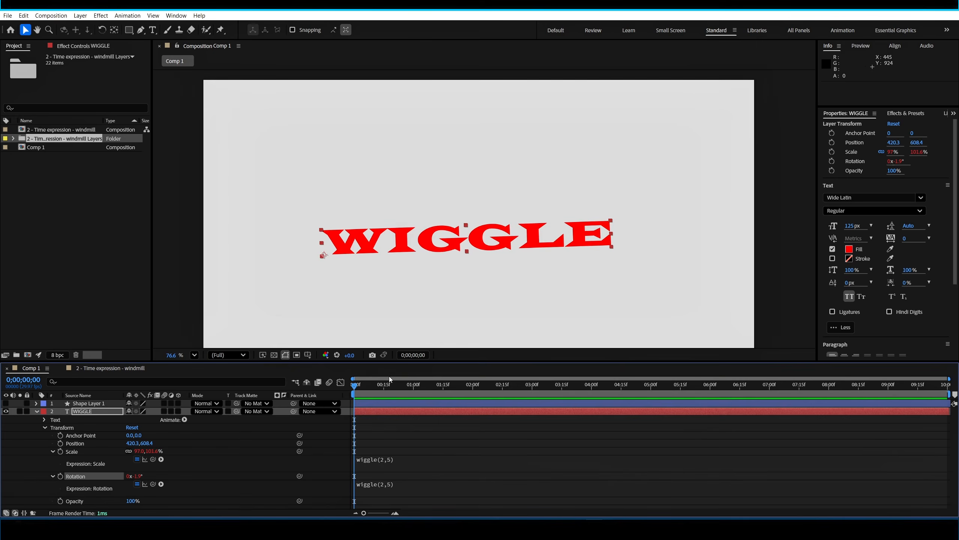
pyautogui.moveTo(365, 386); pyautogui.dragTo(449, 389)
pyautogui.press('space')
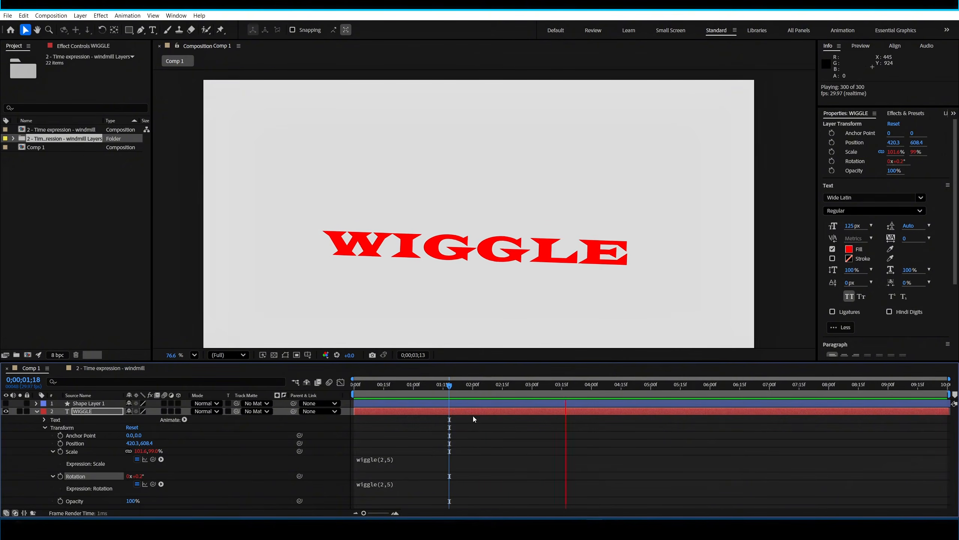
pyautogui.press('space')
pyautogui.moveTo(455, 387); pyautogui.dragTo(284, 387)
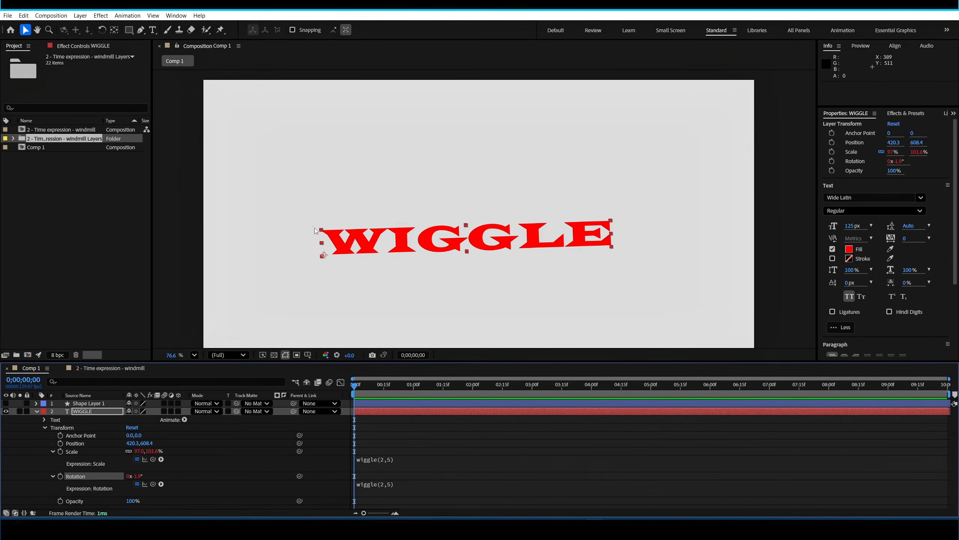
# Switch to the 2 - Time expression - windmill composition, preview the spinning blades and return the playhead to the start
pyautogui.click(120, 368)
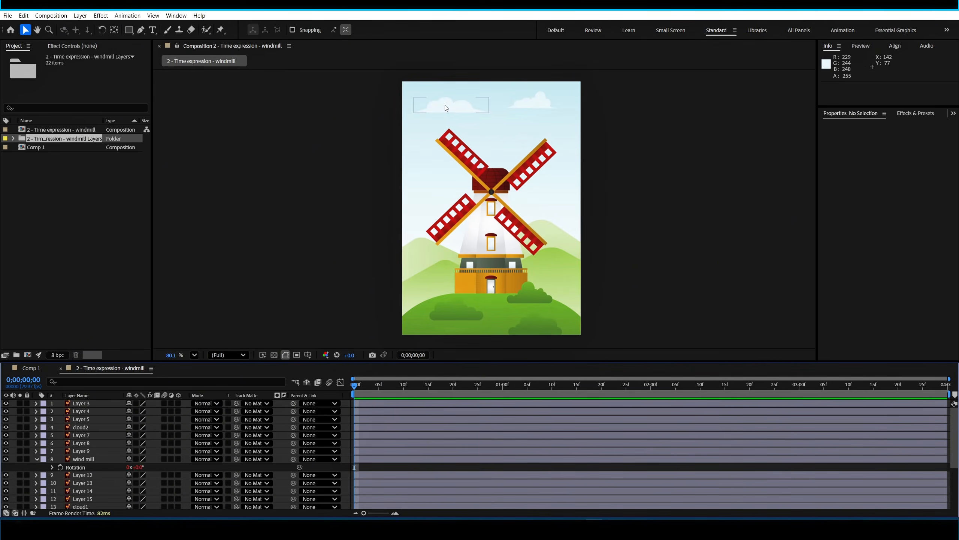
pyautogui.scroll(3, 481, 115)
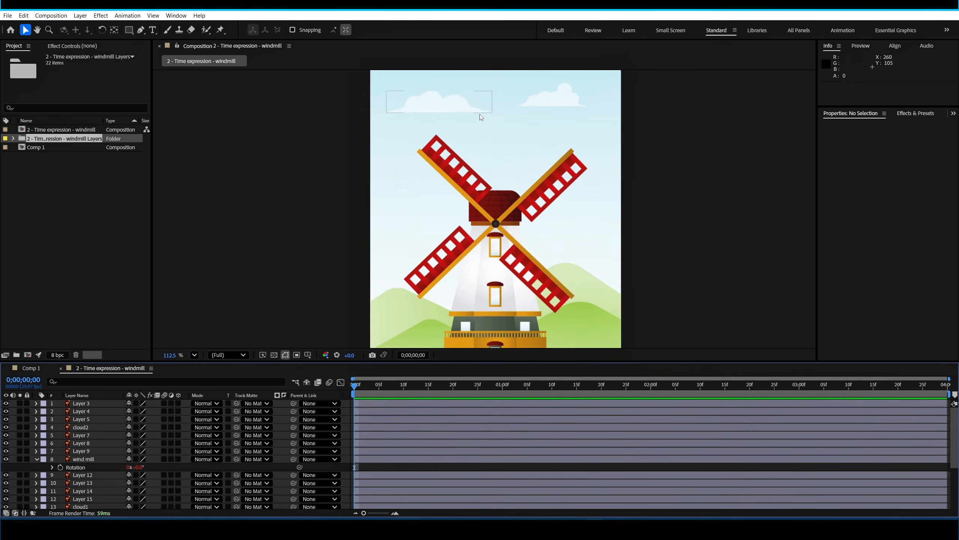
pyautogui.press('space')
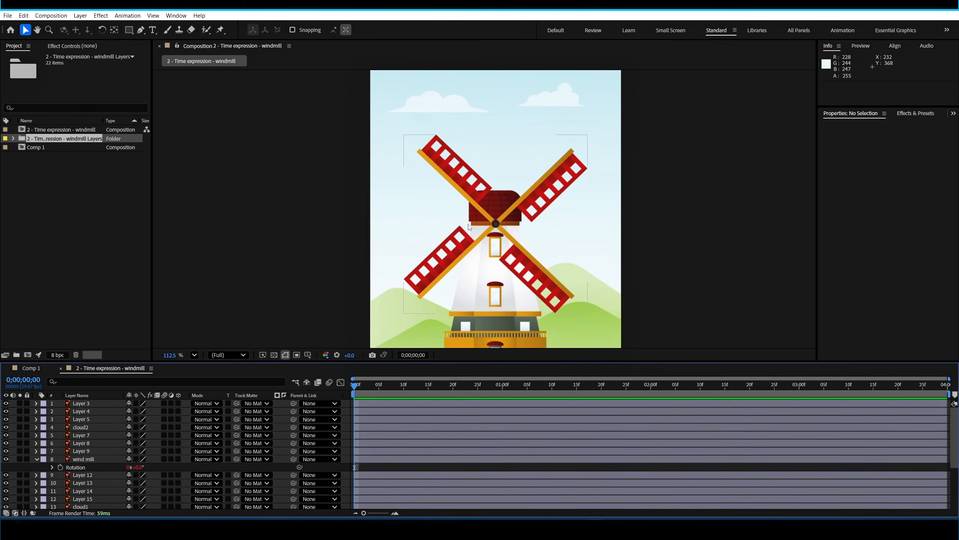
pyautogui.scroll(-2, 469, 227)
pyautogui.press('space')
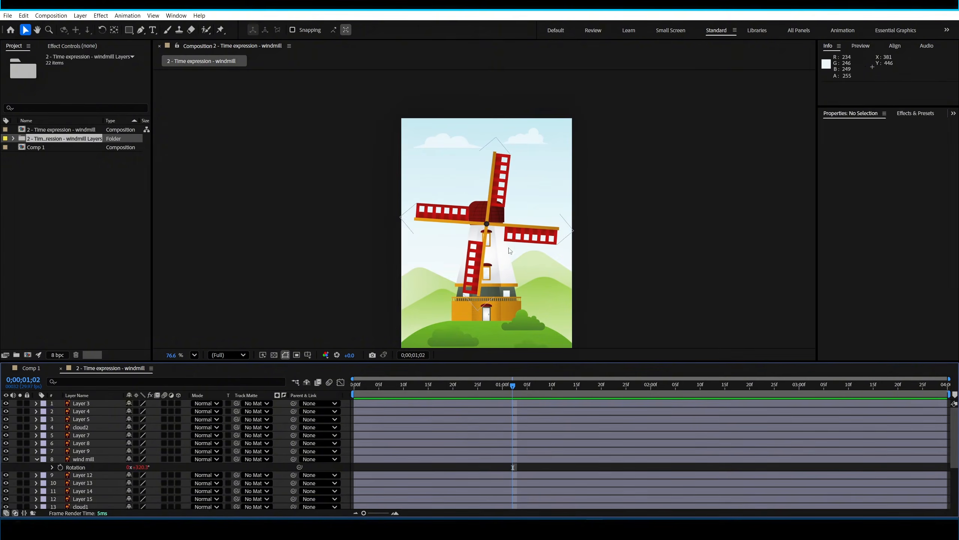
pyautogui.press('space')
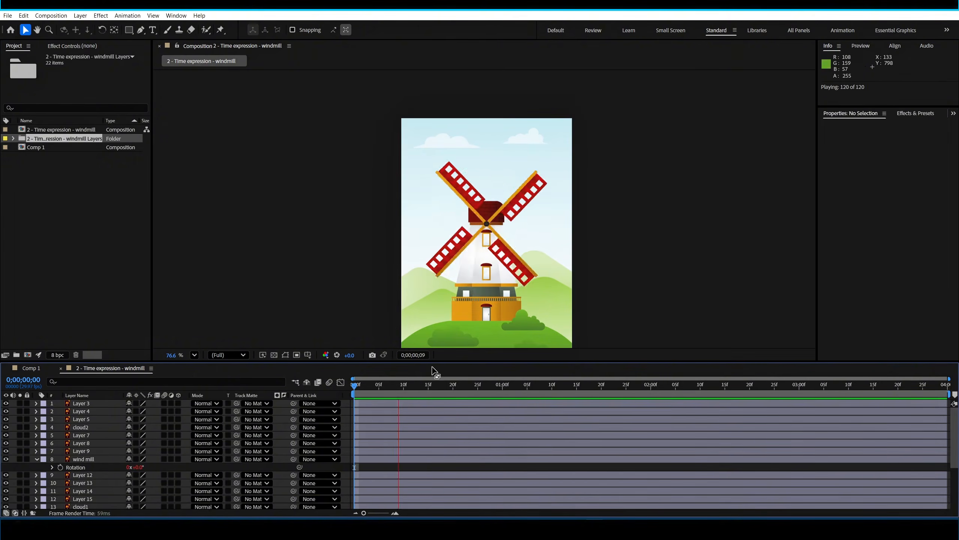
pyautogui.press('space')
pyautogui.press('Home')
pyautogui.scroll(3, 444, 142)
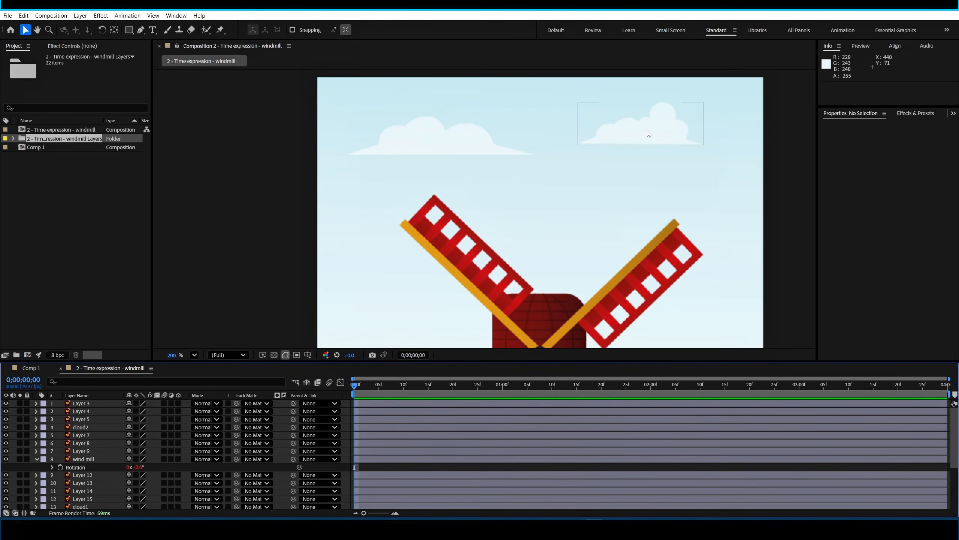
# Select the cloud1 and cloud2 layers and set Position keyframes for both at the start of the timeline
pyautogui.click(425, 144)
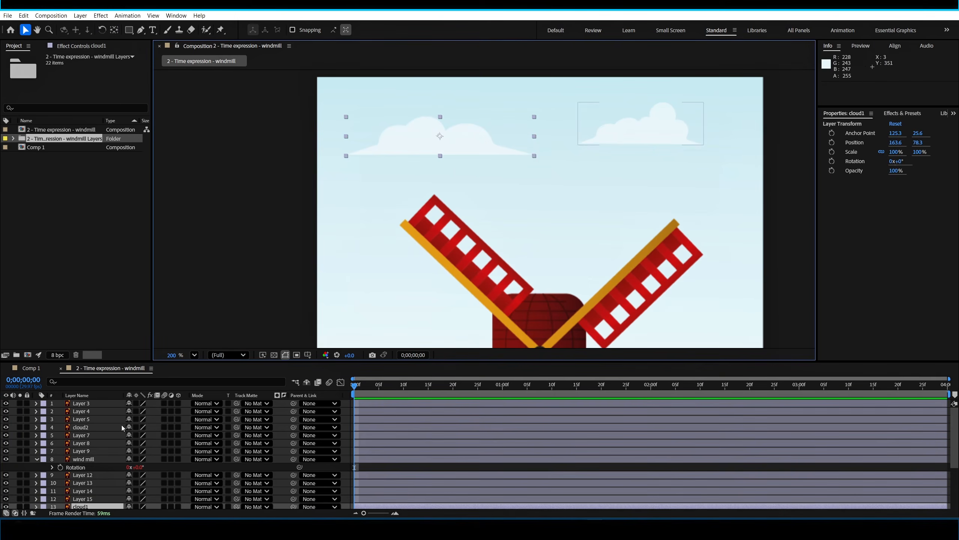
pyautogui.scroll(-4, 399, 200)
pyautogui.scroll(-2, 151, 425)
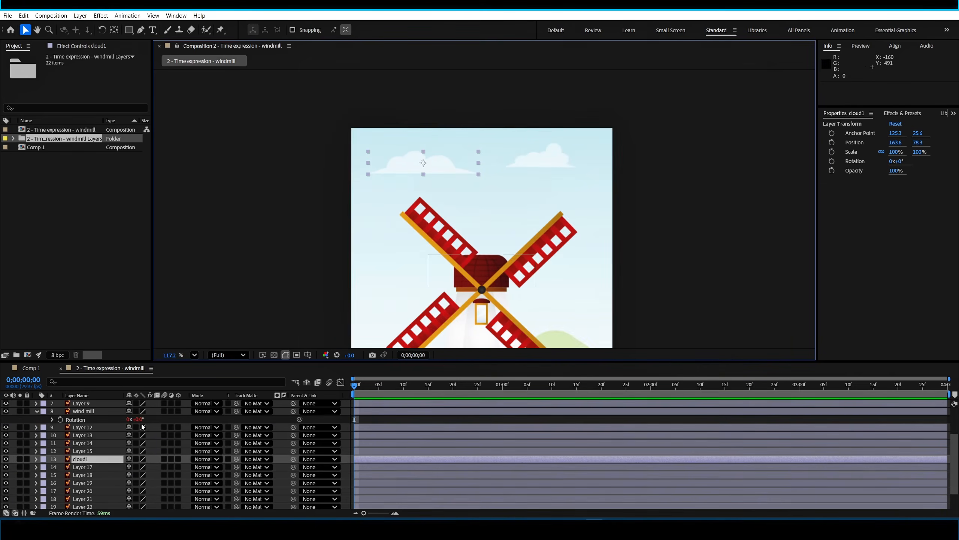
pyautogui.keyDown('shift'); pyautogui.click(525, 158); pyautogui.keyUp('shift')
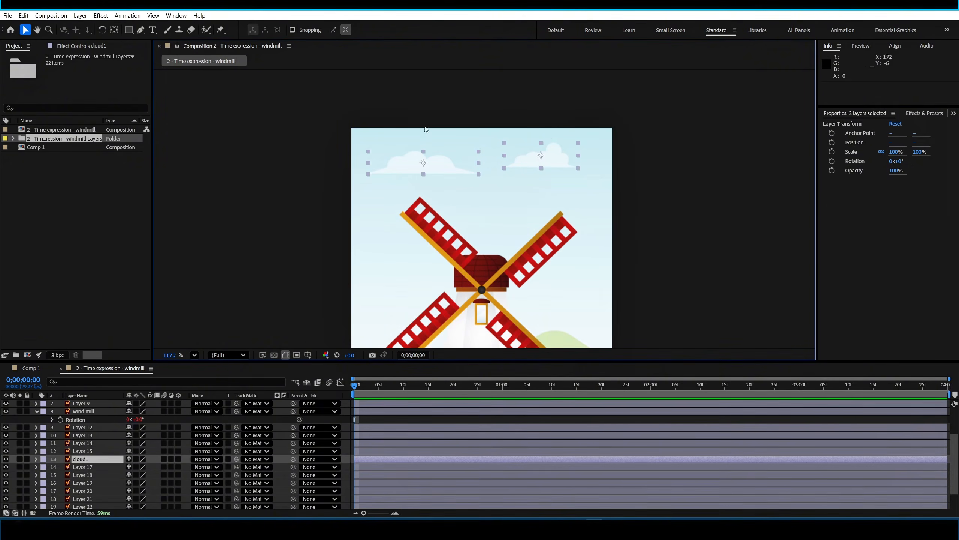
pyautogui.click(324, 159)
pyautogui.click(425, 162)
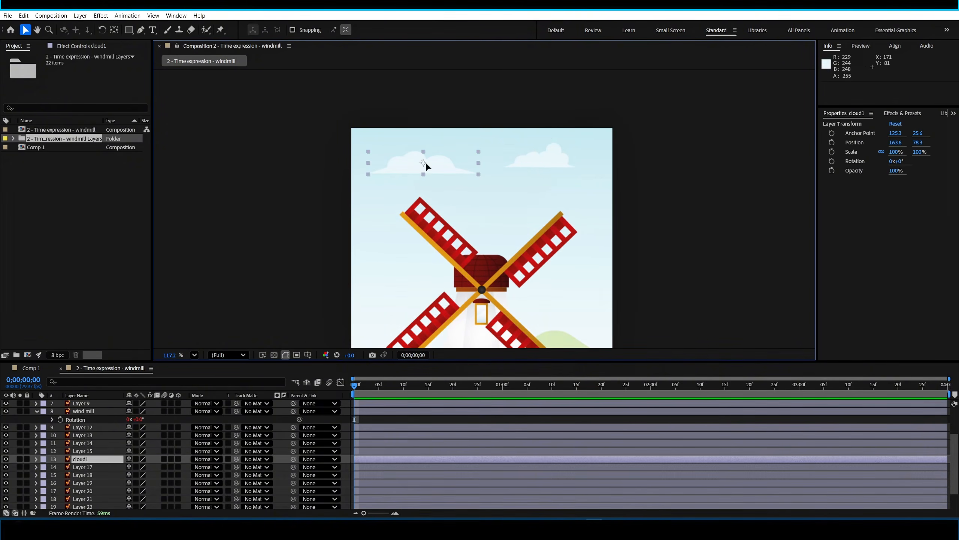
pyautogui.keyDown('shift'); pyautogui.click(538, 159); pyautogui.keyUp('shift')
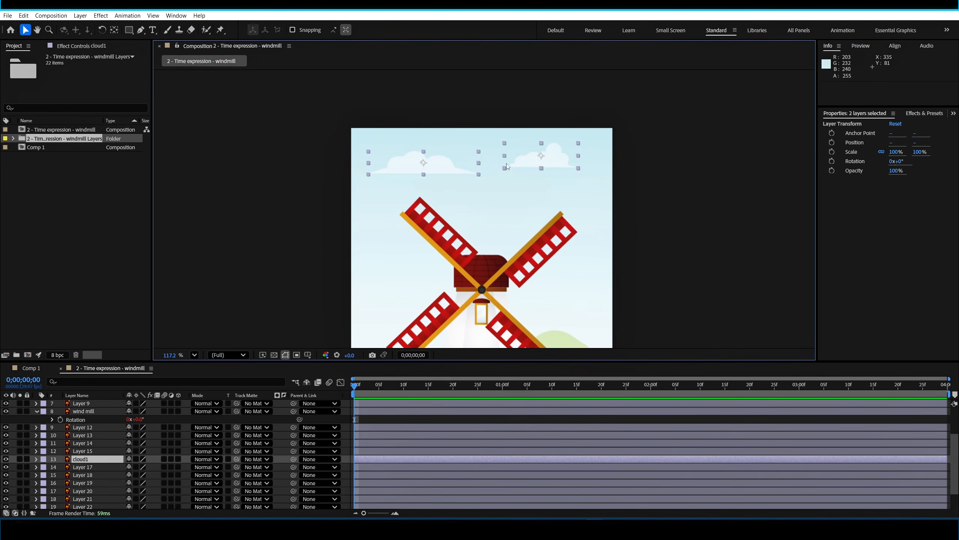
pyautogui.scroll(4, 121, 462)
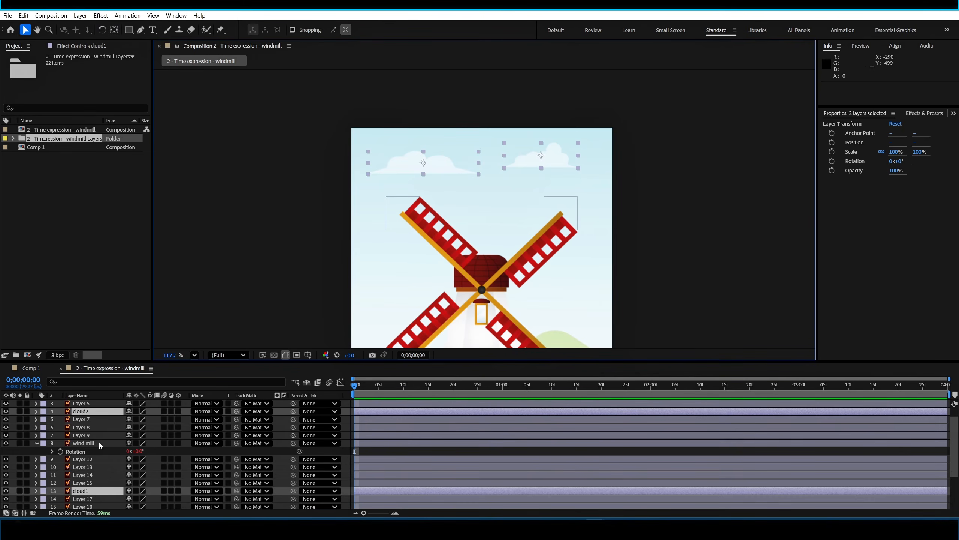
pyautogui.press('p')
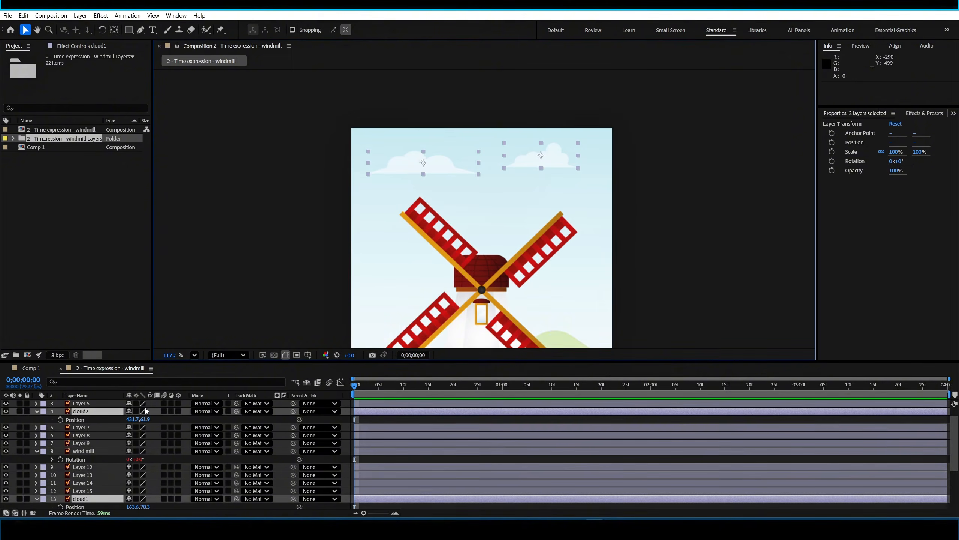
pyautogui.click(60, 420)
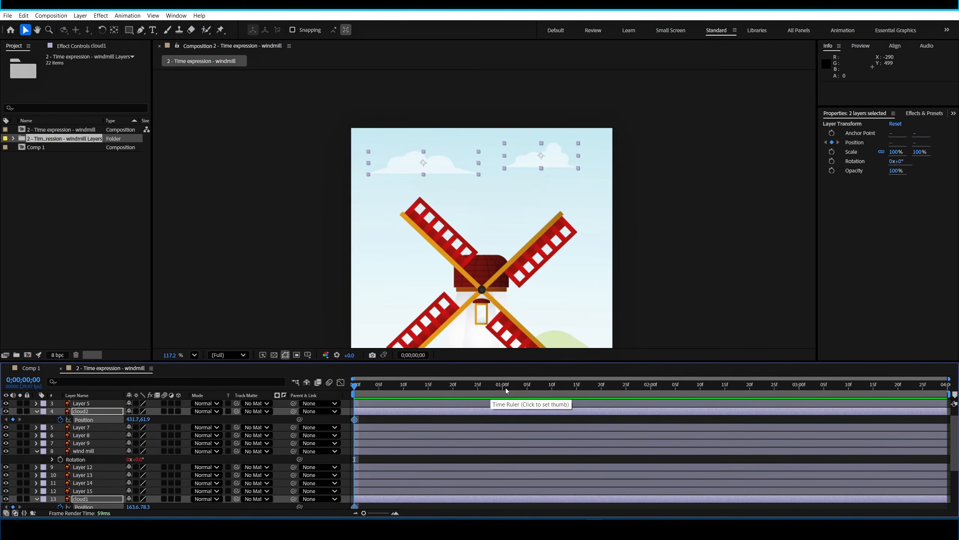
# Shift both clouds horizontally to the right at 2 seconds, and preview their movement from the start
pyautogui.click(652, 388)
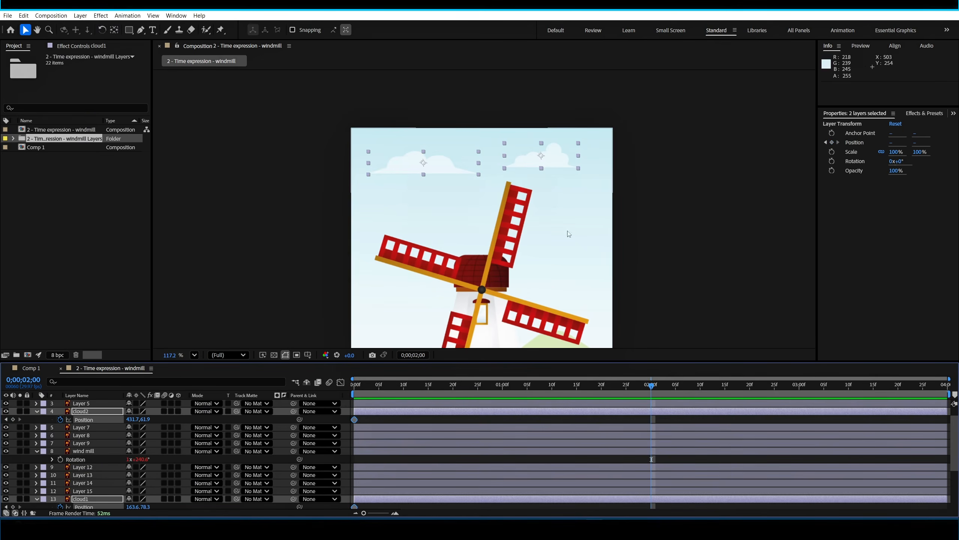
pyautogui.moveTo(432, 162); pyautogui.dragTo(532, 164)
pyautogui.moveTo(650, 384); pyautogui.dragTo(353, 391)
pyautogui.press('space')
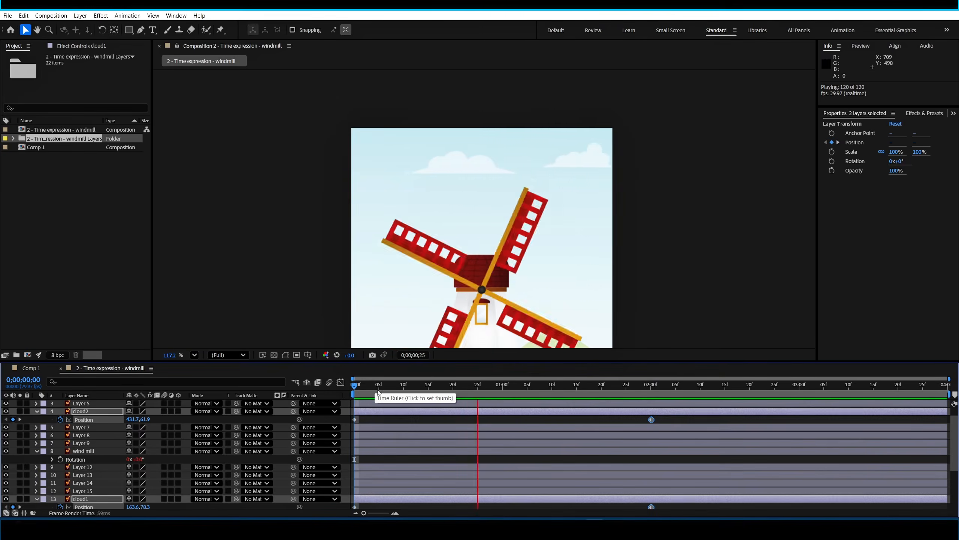
pyautogui.press('space')
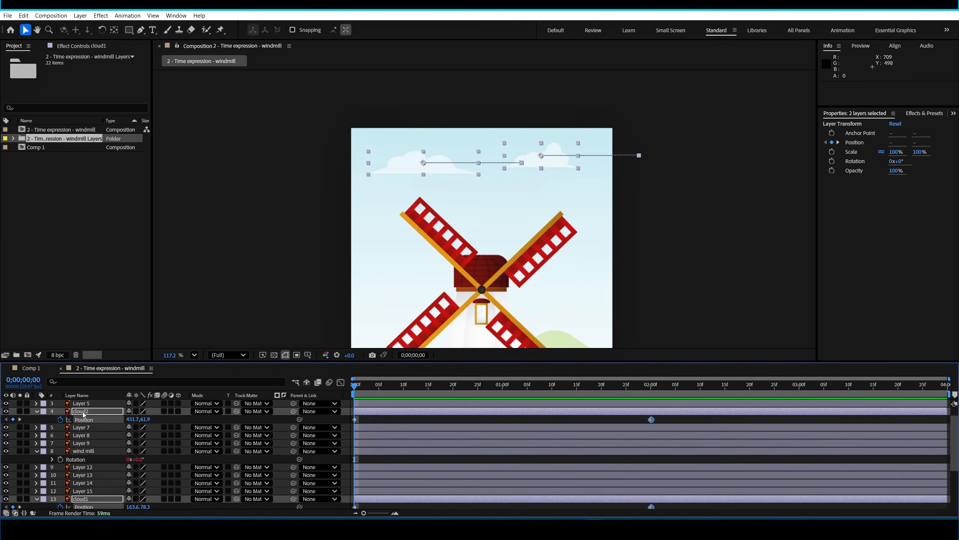
# Reveal the clouds' Scale and add the expression wiggle(3,7) to the Scale of the cloud2 layer
pyautogui.press('s')
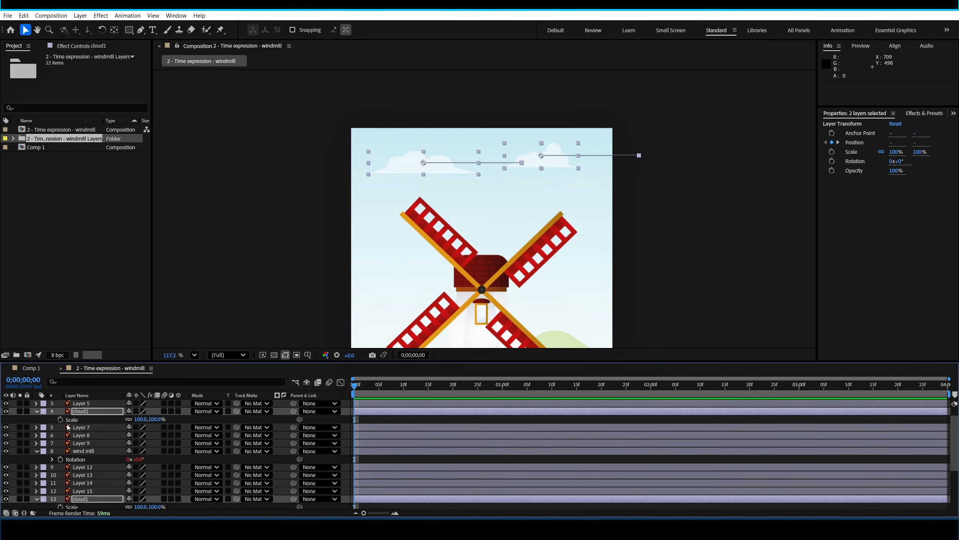
pyautogui.keyDown('alt'); pyautogui.click(60, 419); pyautogui.keyUp('alt')
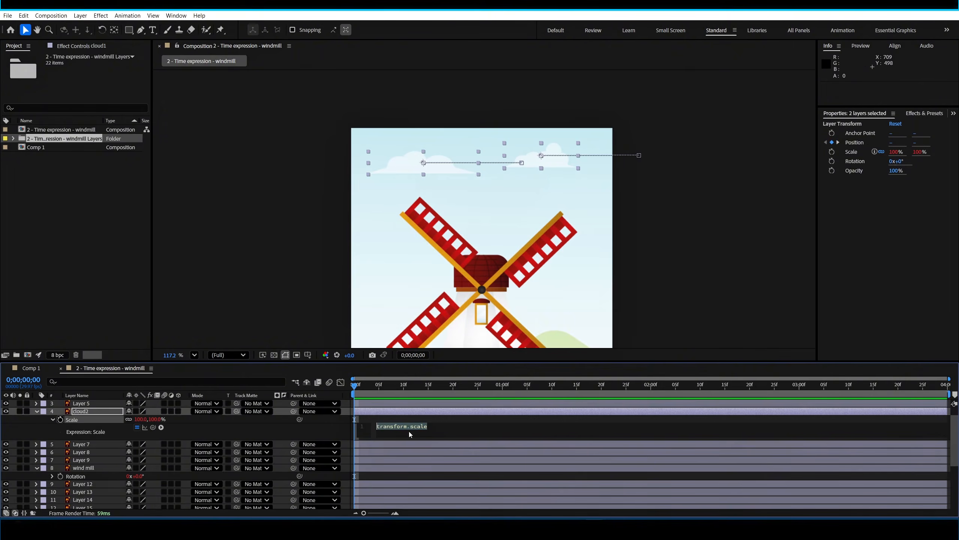
pyautogui.write('wiggle(2,5)')
pyautogui.press('BackSpace')
pyautogui.press('BackSpace')
pyautogui.write('3')
# Preview the scale wiggle of cloud2 from the start with nothing selected
pyautogui.moveTo(368, 388); pyautogui.dragTo(342, 389)
pyautogui.scroll(2, 436, 191)
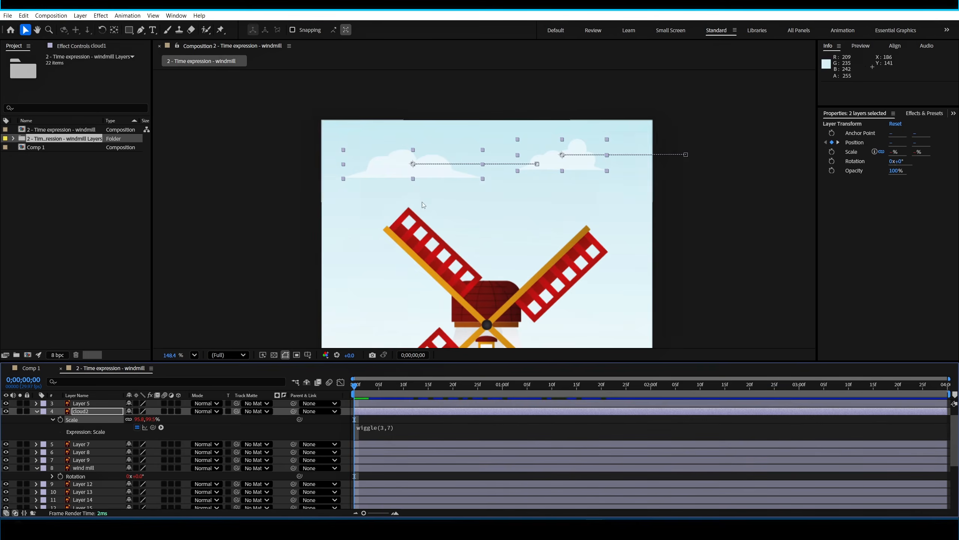
pyautogui.click(348, 145)
pyautogui.scroll(3, 348, 146)
pyautogui.press('space')
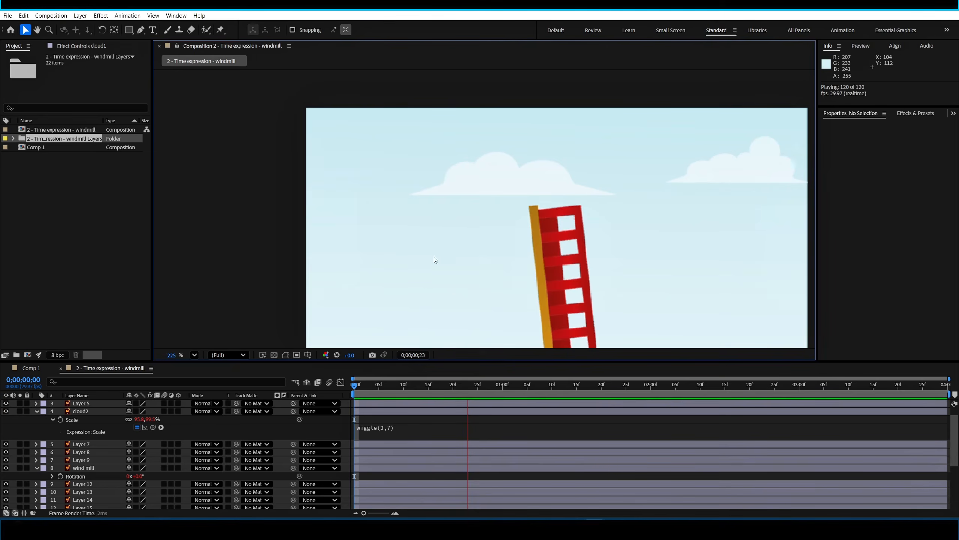
pyautogui.press('space')
pyautogui.scroll(-3, 431, 240)
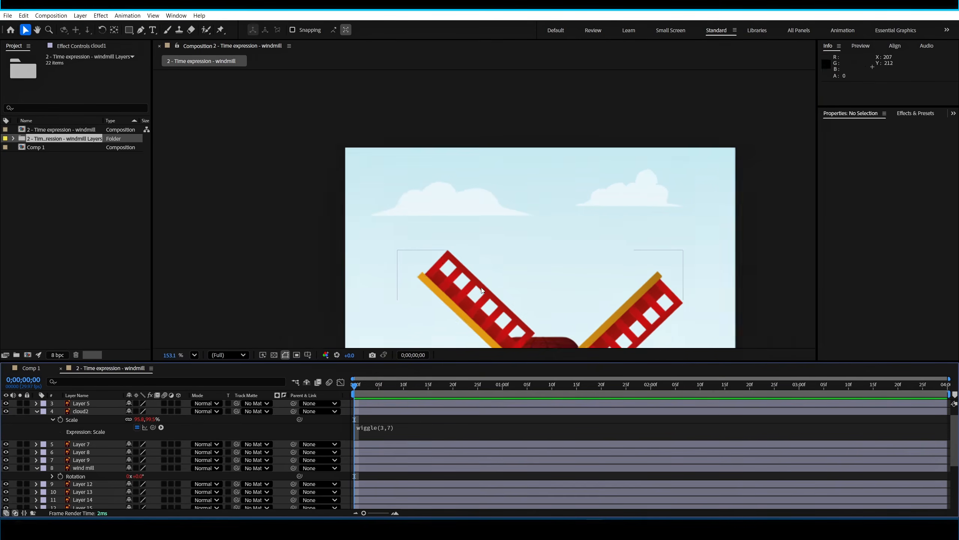
# Change the Scale expression of cloud2 to wiggle(7,15)
pyautogui.click(382, 428)
pyautogui.click(402, 426)
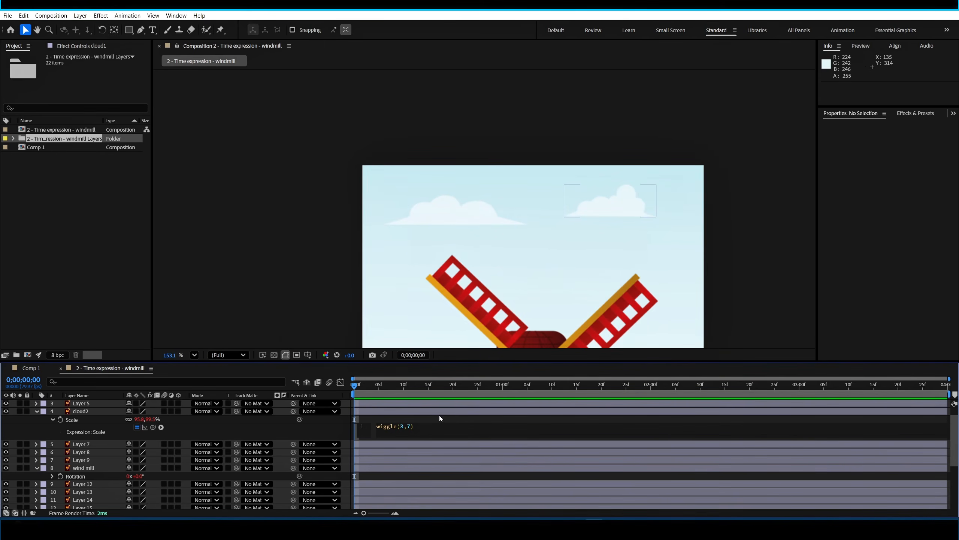
pyautogui.press('BackSpace')
pyautogui.write('7')
pyautogui.click(443, 433)
# Play the composition twice from the start to check the stronger scale wiggle on cloud2
pyautogui.click(345, 386)
pyautogui.press('space')
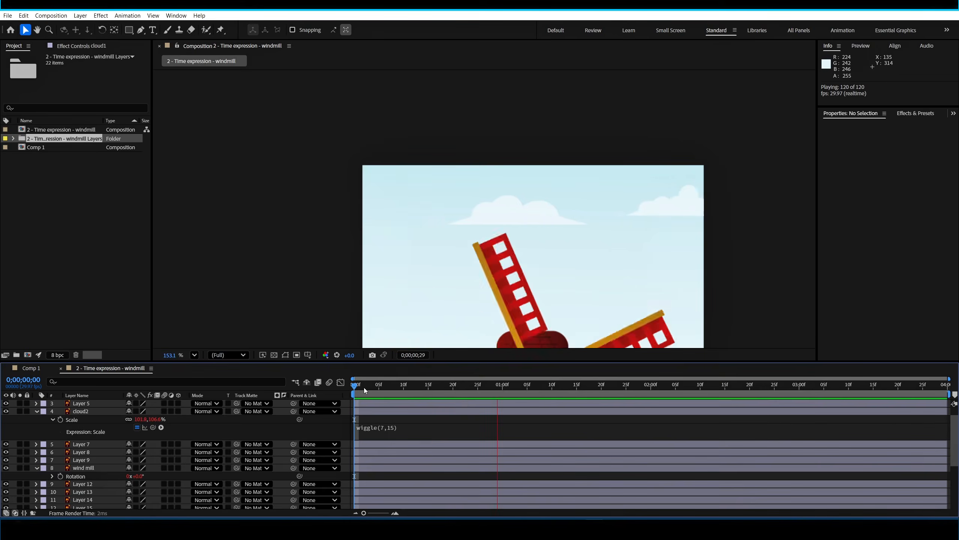
pyautogui.press('space')
pyautogui.moveTo(458, 388); pyautogui.dragTo(353, 389)
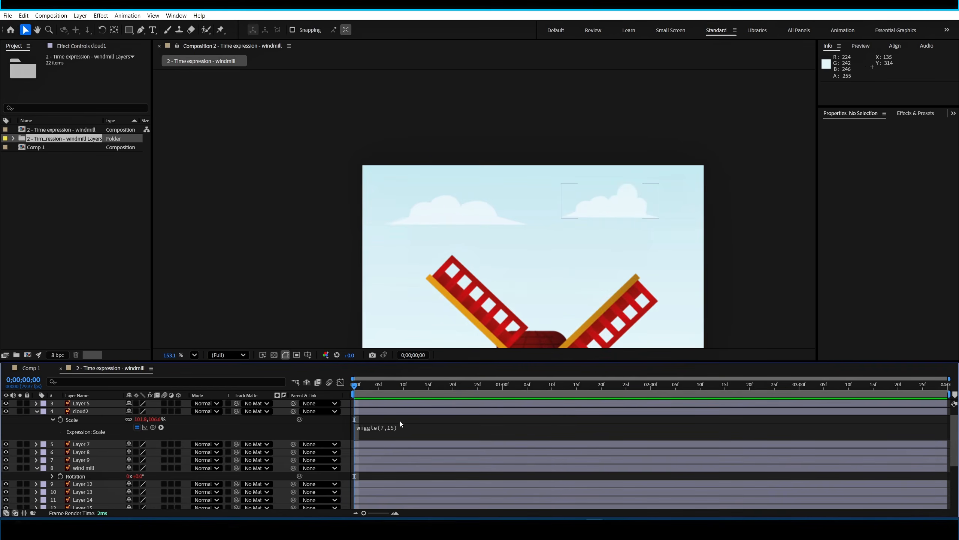
pyautogui.press('space')
pyautogui.press('space')
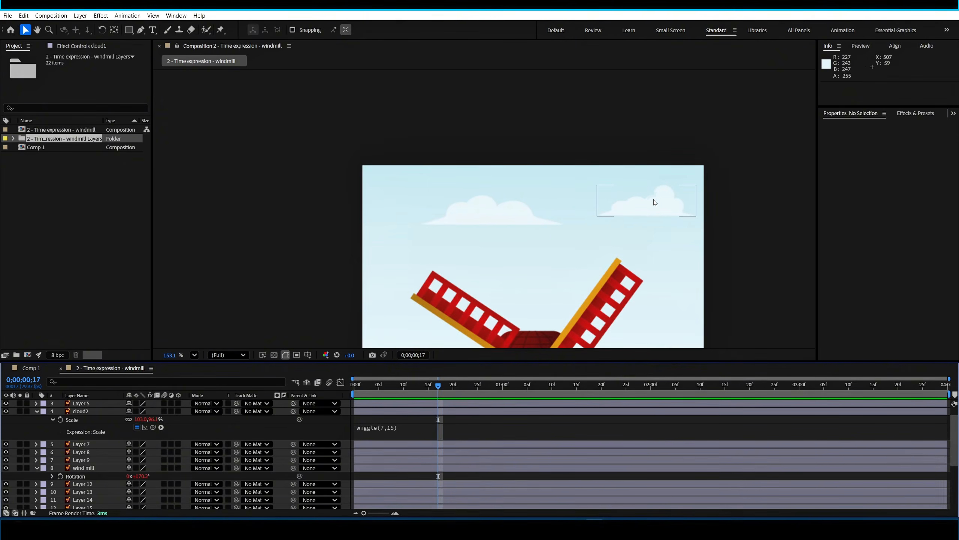
# Change the Scale expression of cloud2 to wiggle(5,10)
pyautogui.click(400, 428)
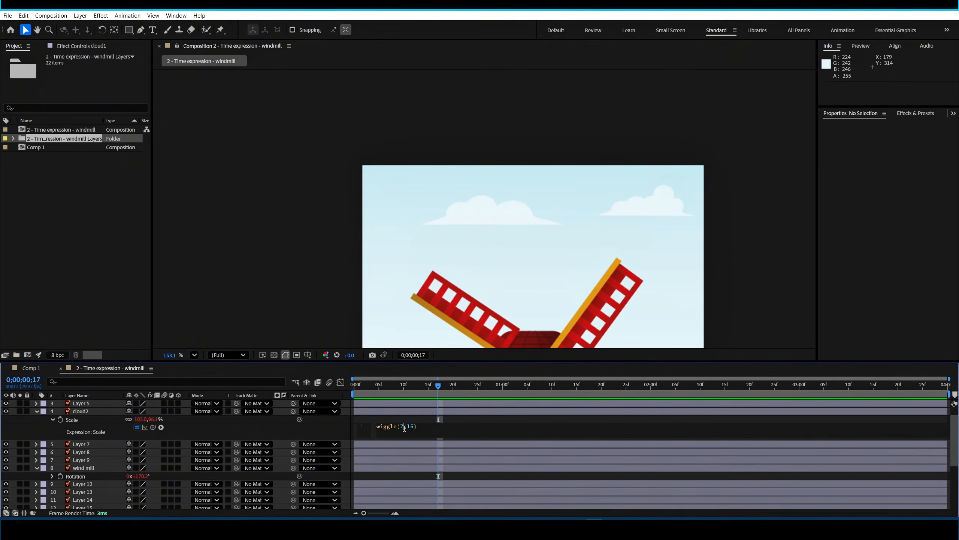
pyautogui.press('BackSpace')
pyautogui.write('0')
pyautogui.click(429, 417)
# Preview the softened scale wiggle of cloud2 from the start, viewing the clouds up close
pyautogui.moveTo(435, 386); pyautogui.dragTo(281, 395)
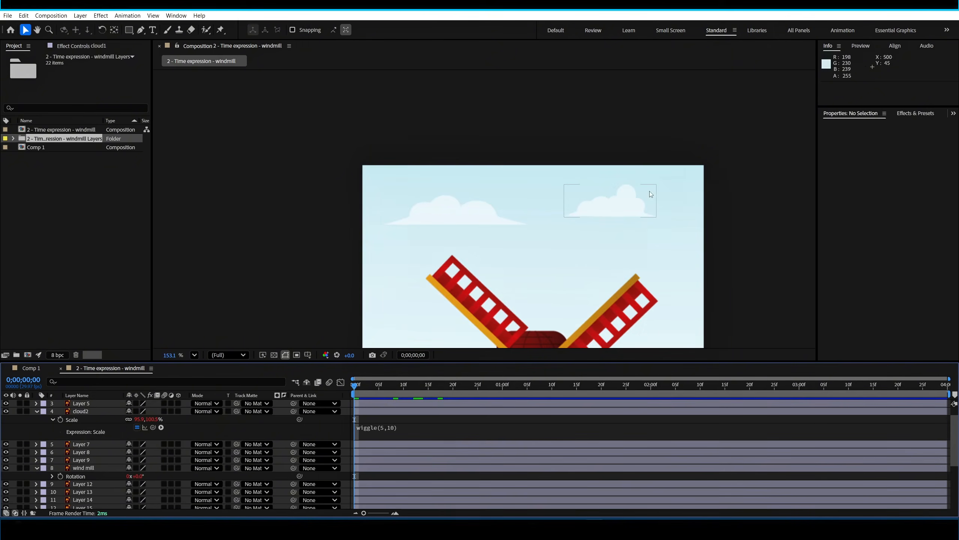
pyautogui.scroll(3, 590, 245)
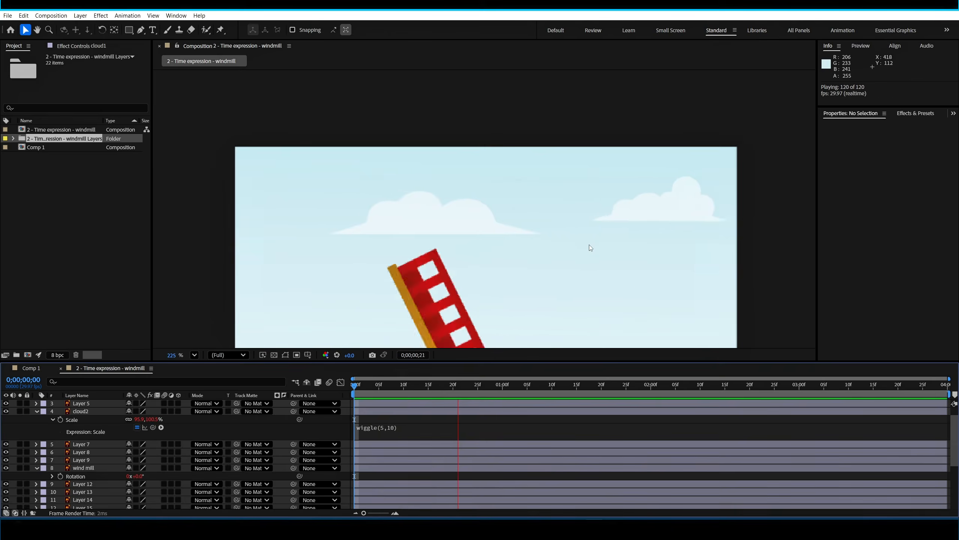
pyautogui.press('space')
pyautogui.press('space')
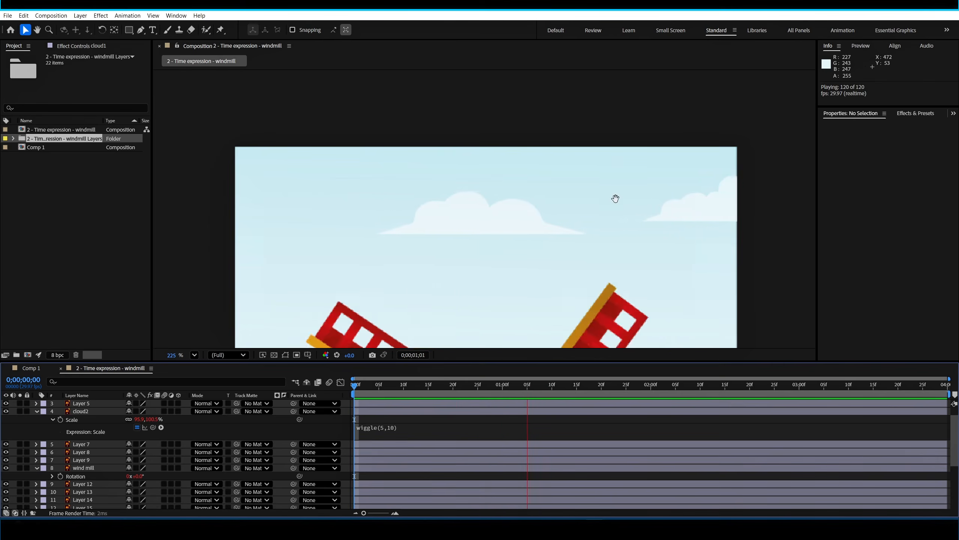
# Copy wiggle(5,10) from cloud2's Scale expression into a new Scale expression on the cloud1 layer
pyautogui.click(398, 429)
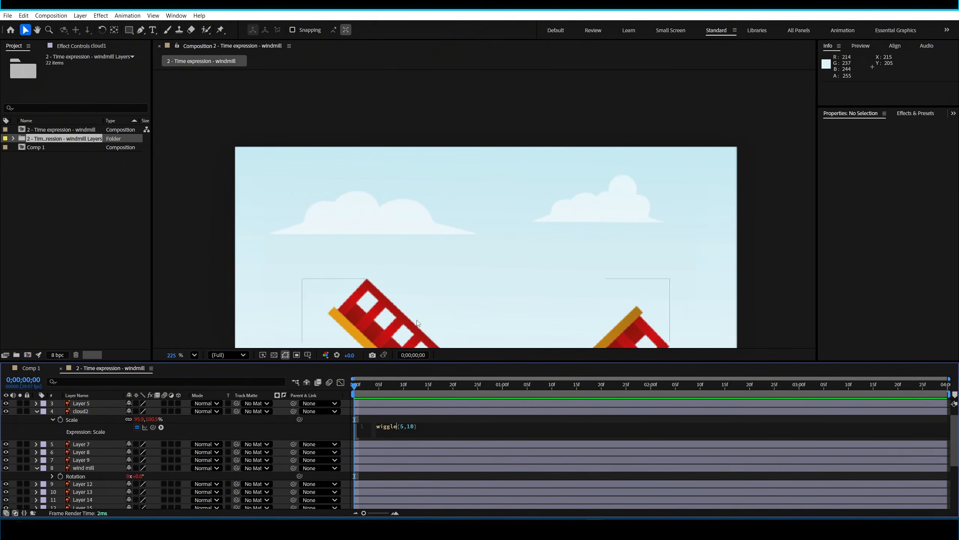
pyautogui.click(349, 194)
pyautogui.scroll(-5, 419, 338)
pyautogui.scroll(-5, 178, 449)
pyautogui.keyDown('alt'); pyautogui.click(60, 433); pyautogui.keyUp('alt')
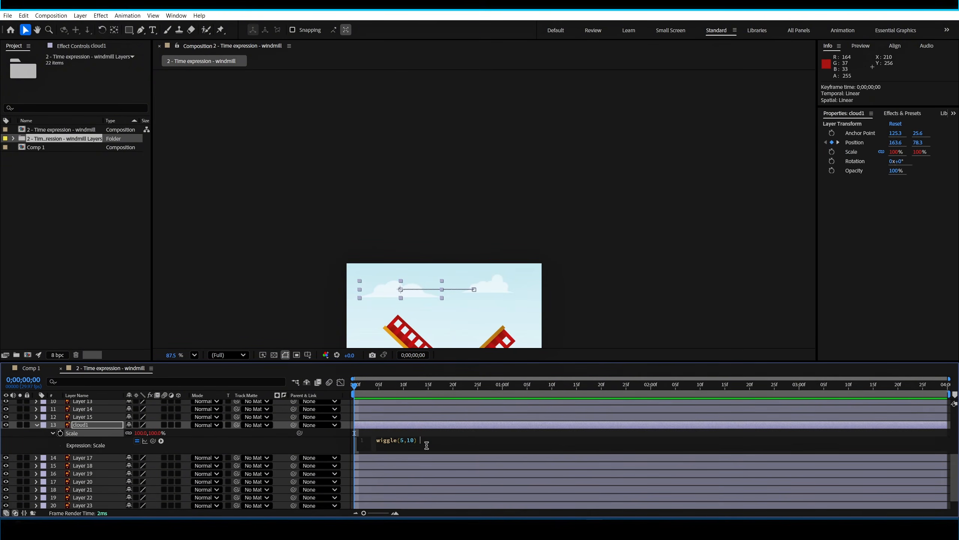
pyautogui.click(615, 226)
# Preview the scale wiggle on both moving clouds and return the playhead to the start
pyautogui.scroll(3, 359, 318)
pyautogui.press('space')
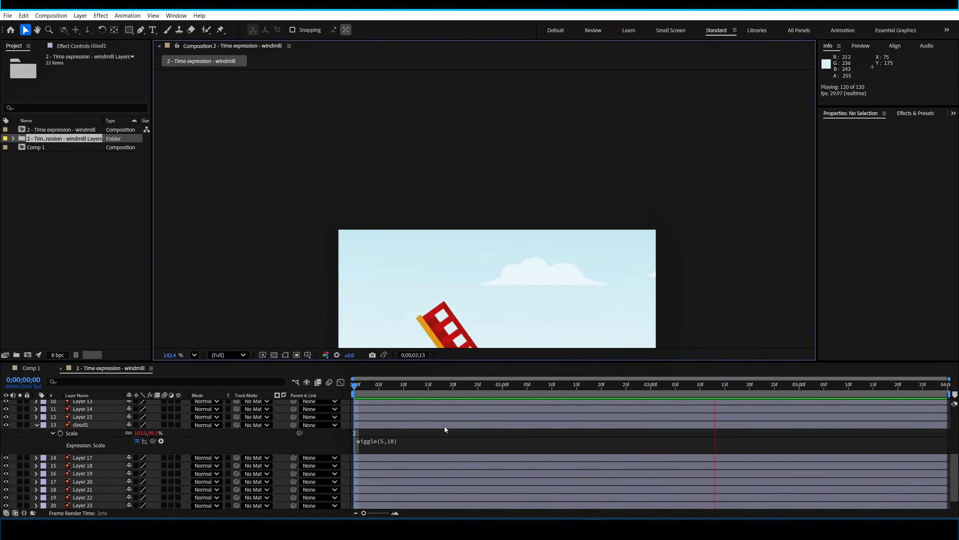
pyautogui.press('space')
pyautogui.press('Home')
# Collapse the expanded properties of the cloud1 layer in the timeline
pyautogui.scroll(-4, 479, 203)
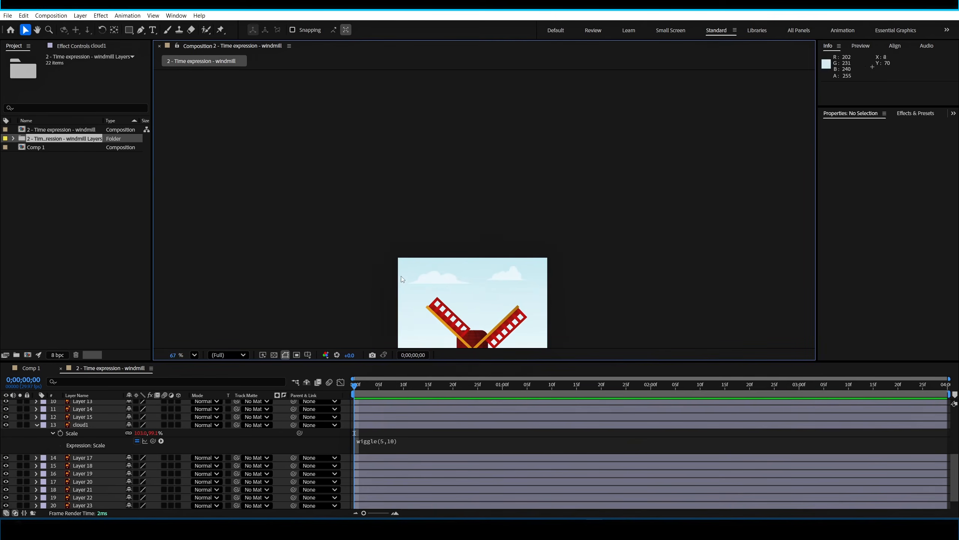
pyautogui.moveTo(393, 270); pyautogui.dragTo(372, 174)
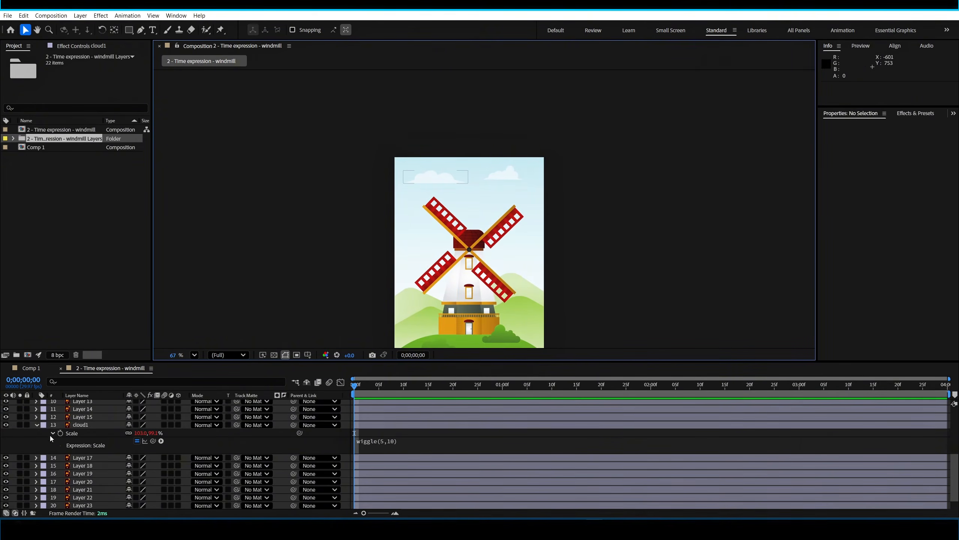
pyautogui.click(37, 425)
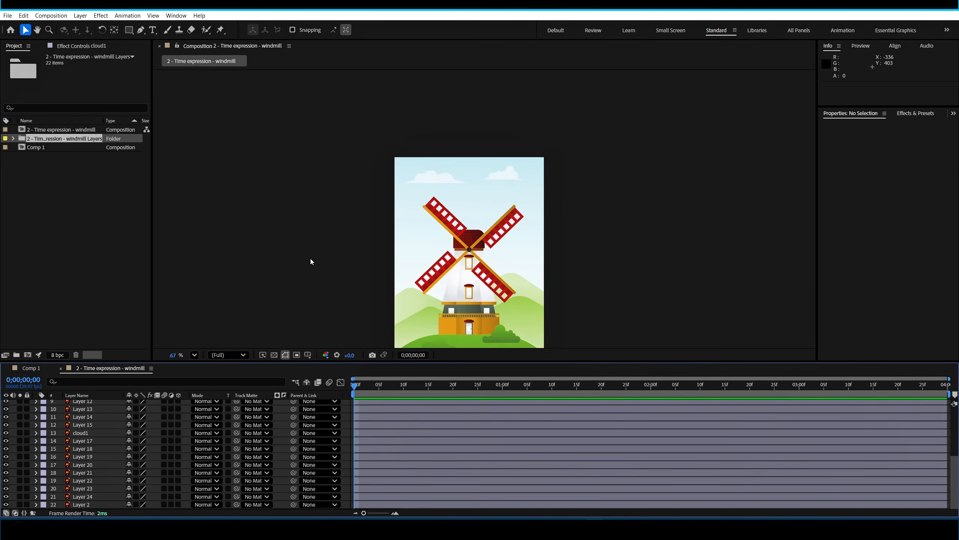
pyautogui.scroll(1, 350, 244)
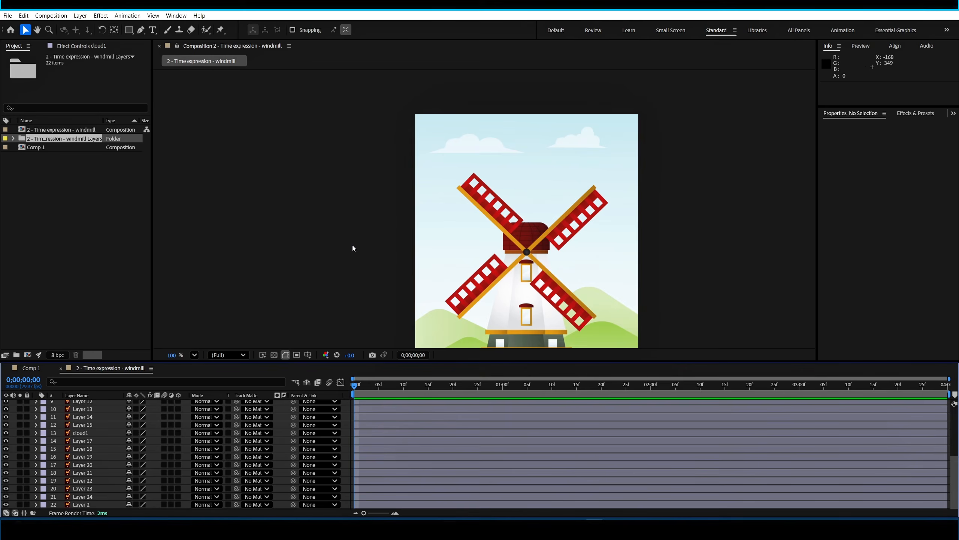